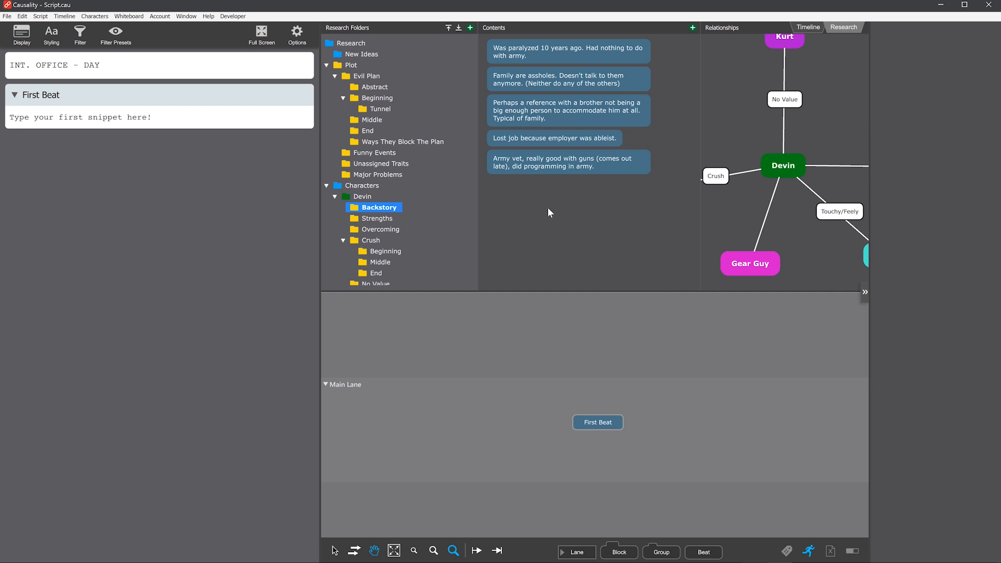
Step: Place the "Swat-like team in tunnel" beat from the Tunnel research folder on the Main Lane beneath First Beat
click(387, 220)
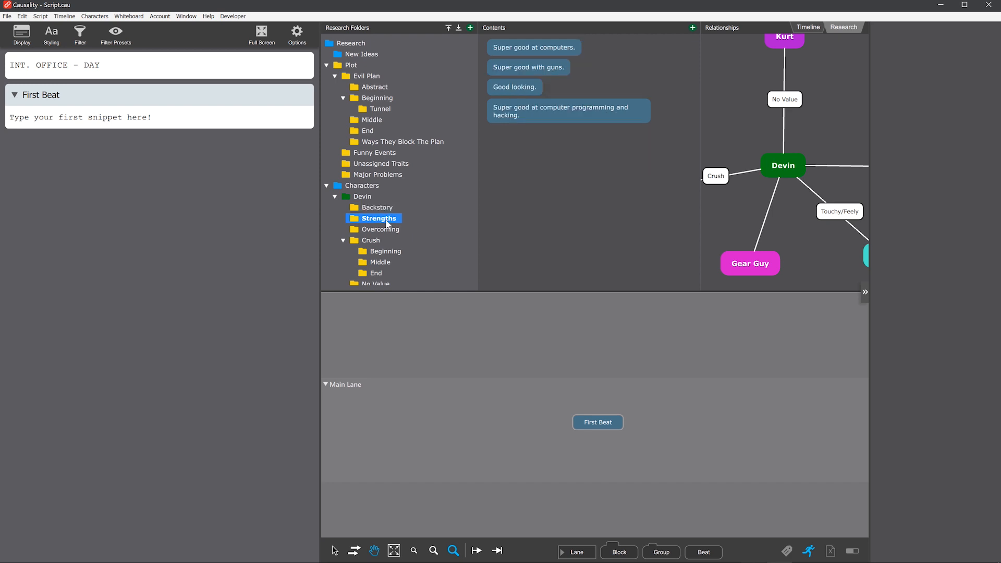
click(377, 113)
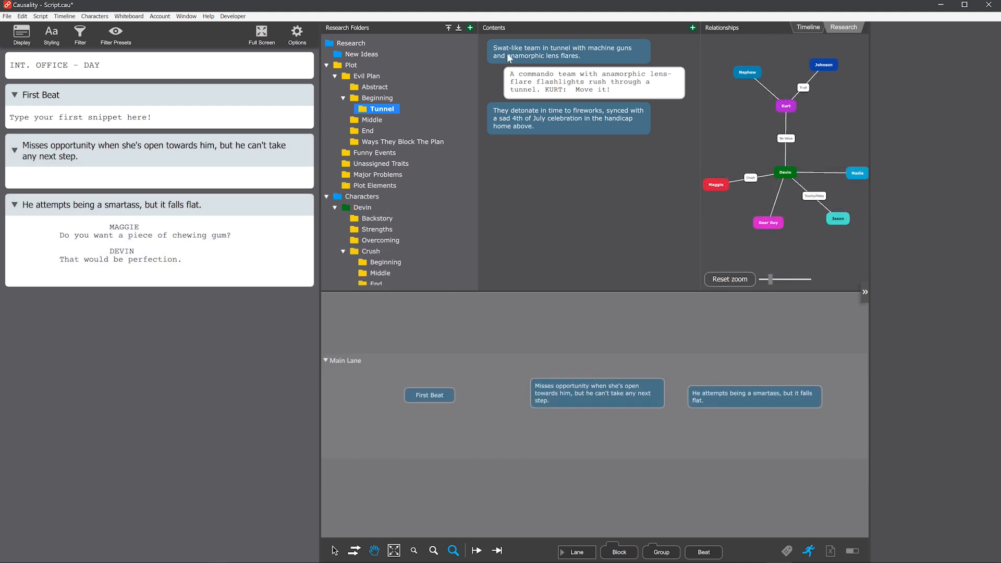
drag(510, 58, 599, 435)
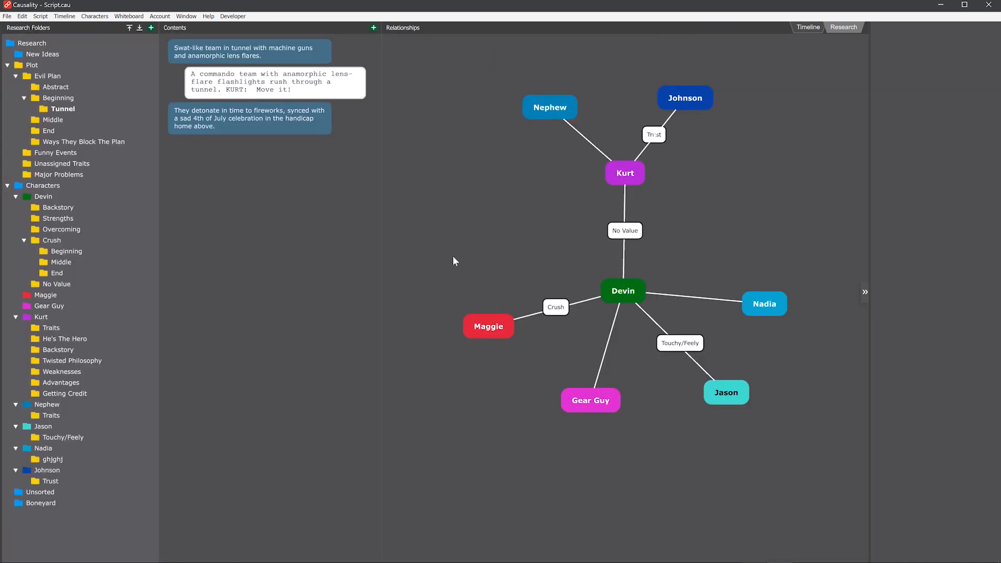
Step: Shift the Jason and Devin character nodes slightly in the relationship map
mouse_move(742, 397)
mouse_down()
mouse_move(702, 425)
mouse_move(736, 398)
mouse_up()
mouse_move(636, 291)
mouse_down()
mouse_move(631, 269)
mouse_move(642, 277)
mouse_move(634, 281)
mouse_up()
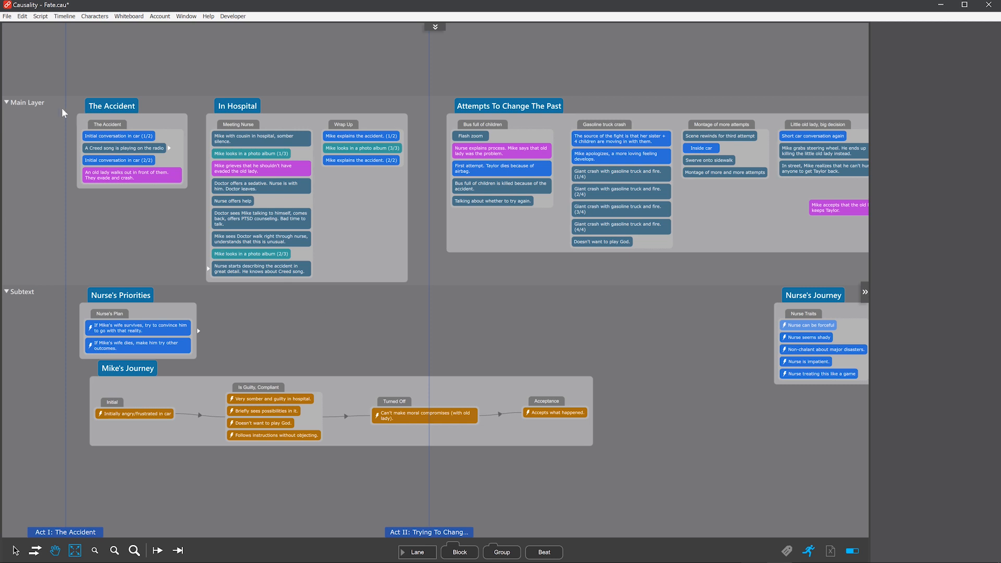
Step: Set the Main Layer lane's mode to Freestyle so its beats and groups no longer use blocks
click(36, 104)
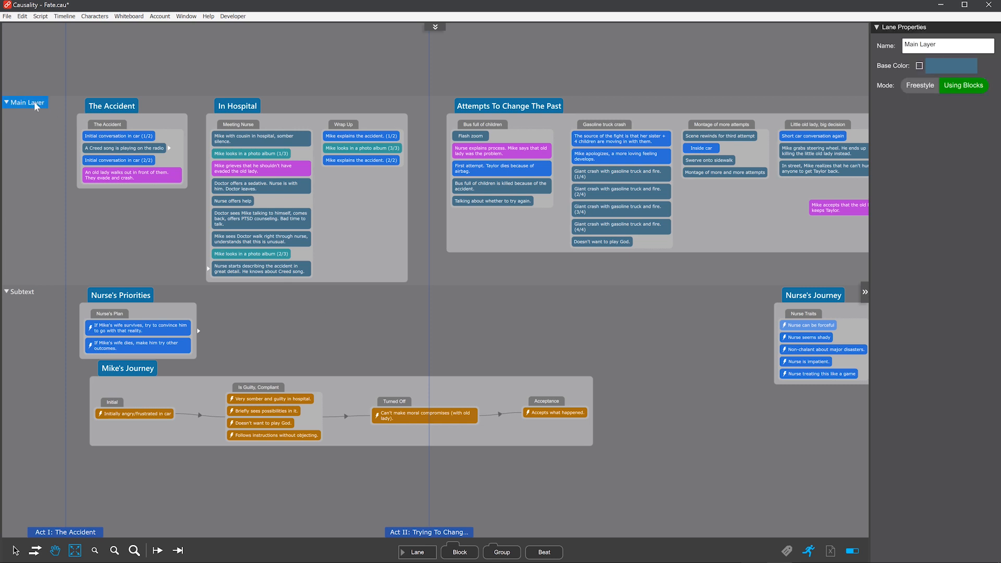
click(936, 85)
click(465, 324)
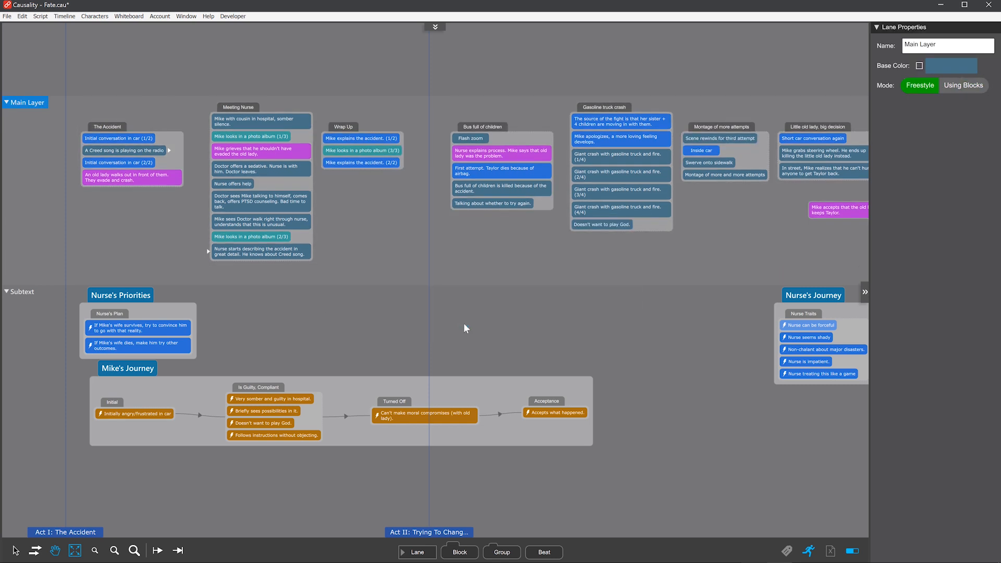
Step: Move the "Montage of more and more attempts" beat within the Main Layer and the "If Mike's wife survives" beat into the Meeting Nurse group
drag(727, 245, 396, 247)
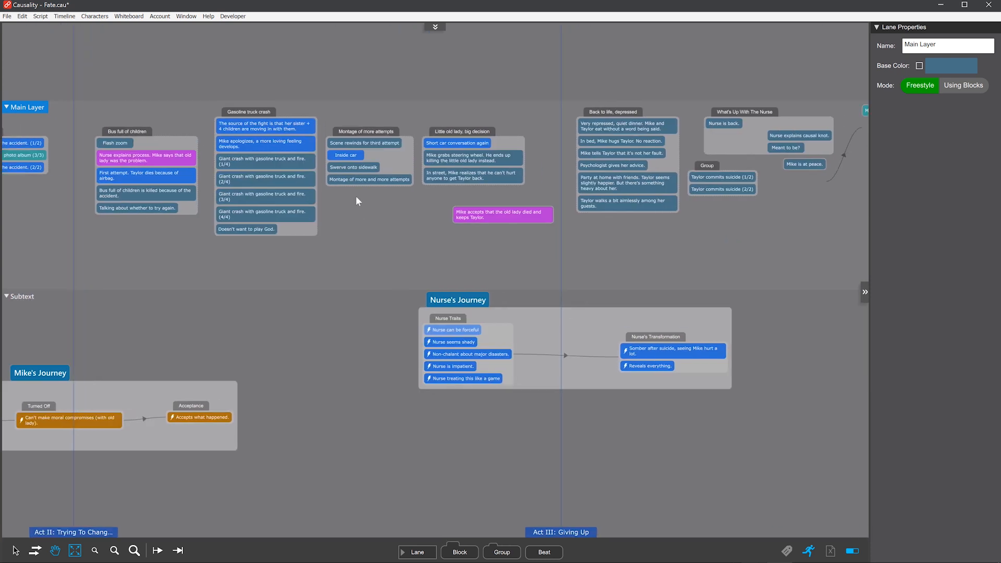
drag(344, 180, 373, 217)
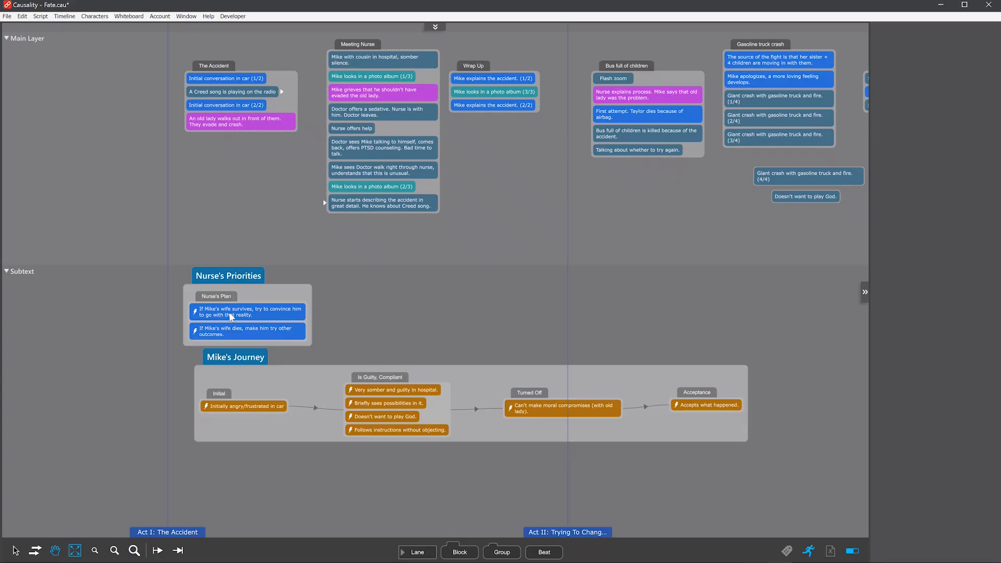
drag(230, 316, 369, 173)
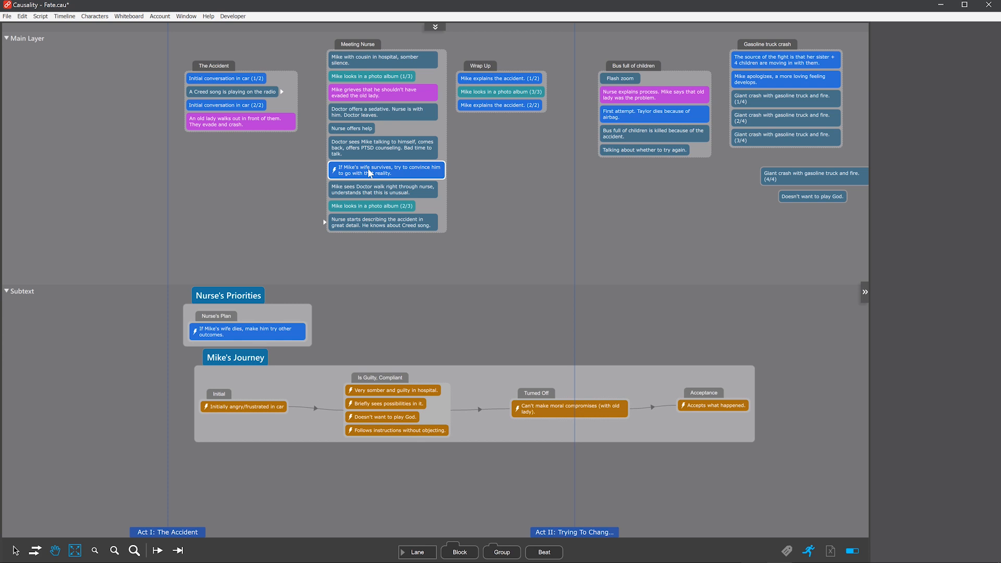
click(368, 170)
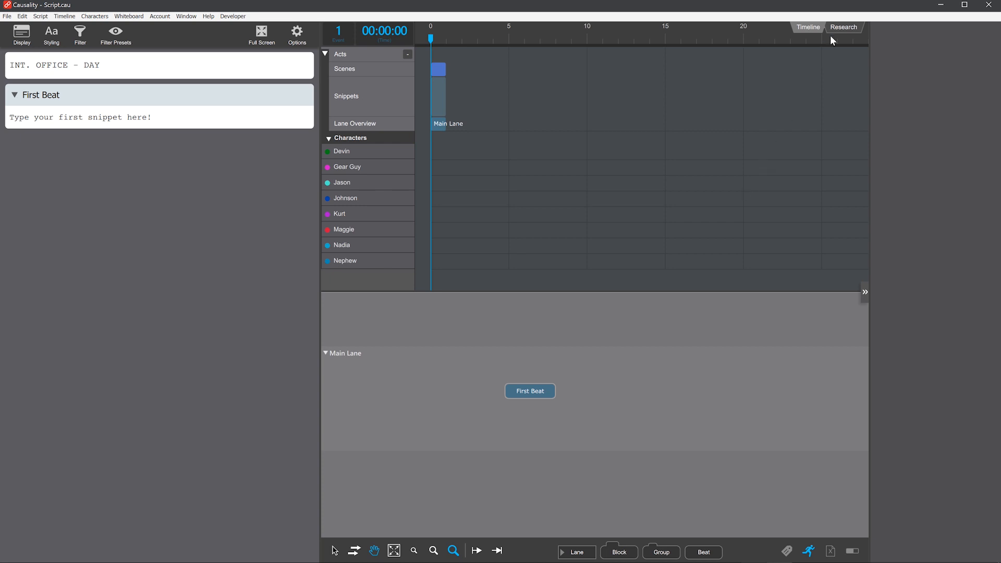
Step: Show the research view enlarged and select the "Swat-like team in tunnel" beat to inspect its properties
click(842, 29)
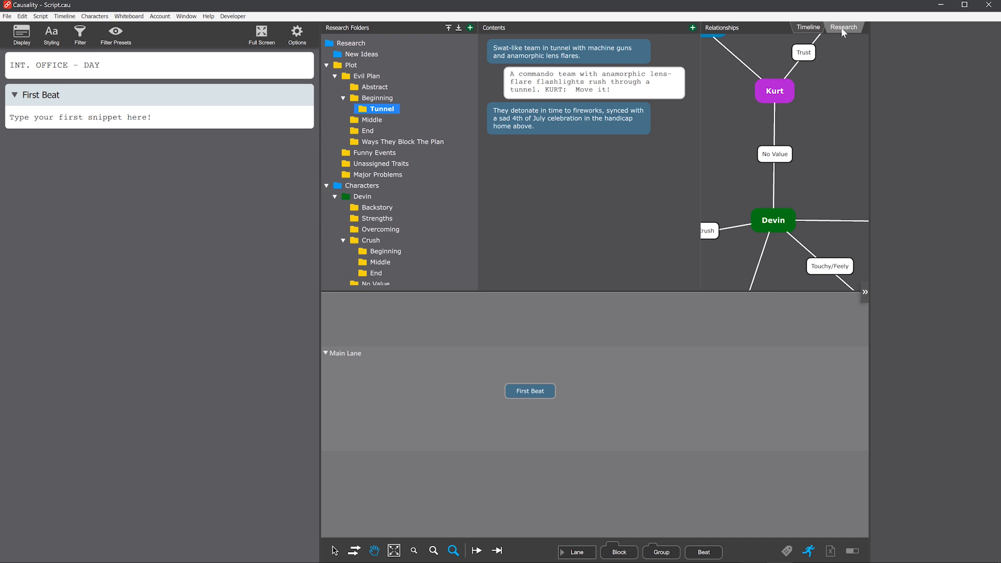
click(825, 80)
key(space)
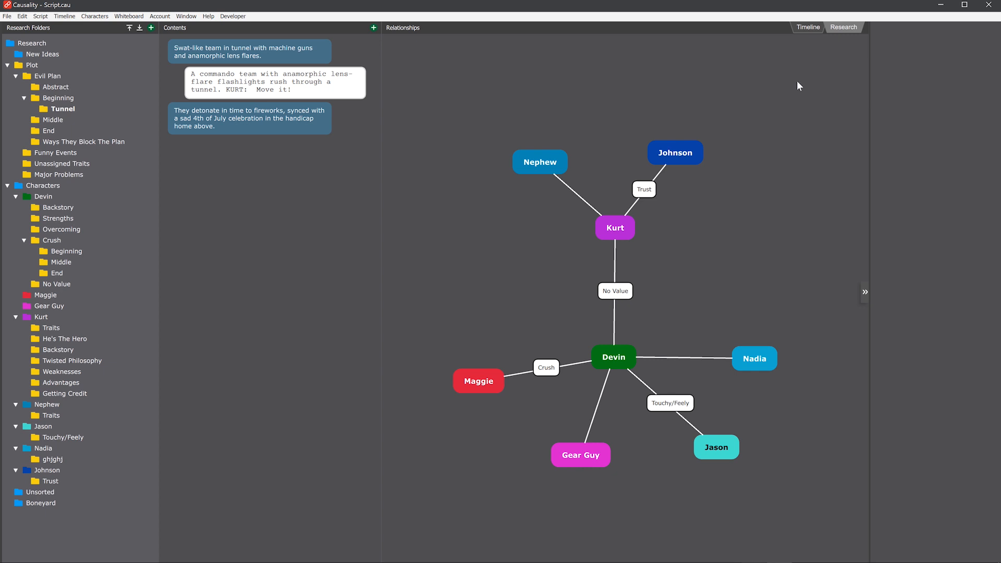
click(228, 57)
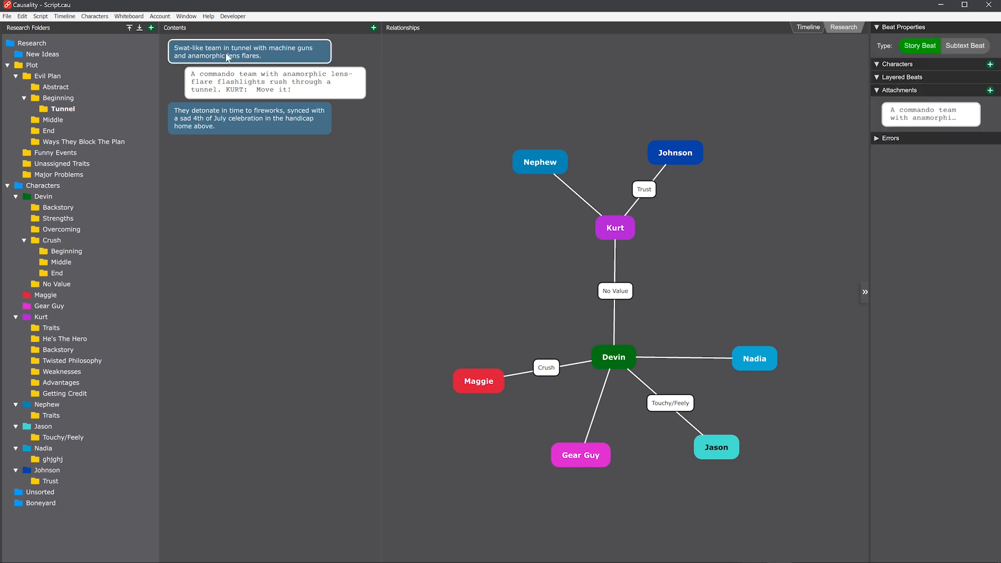
Step: Create a folder named "Plot Elements" inside the Plot research folder
click(36, 64)
right_click(34, 64)
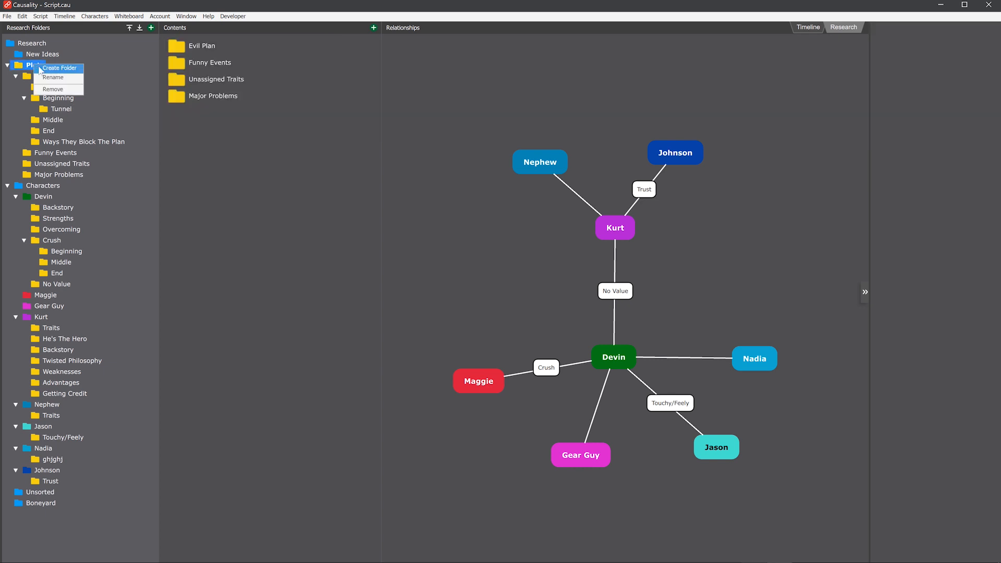
click(44, 69)
text(Plo)
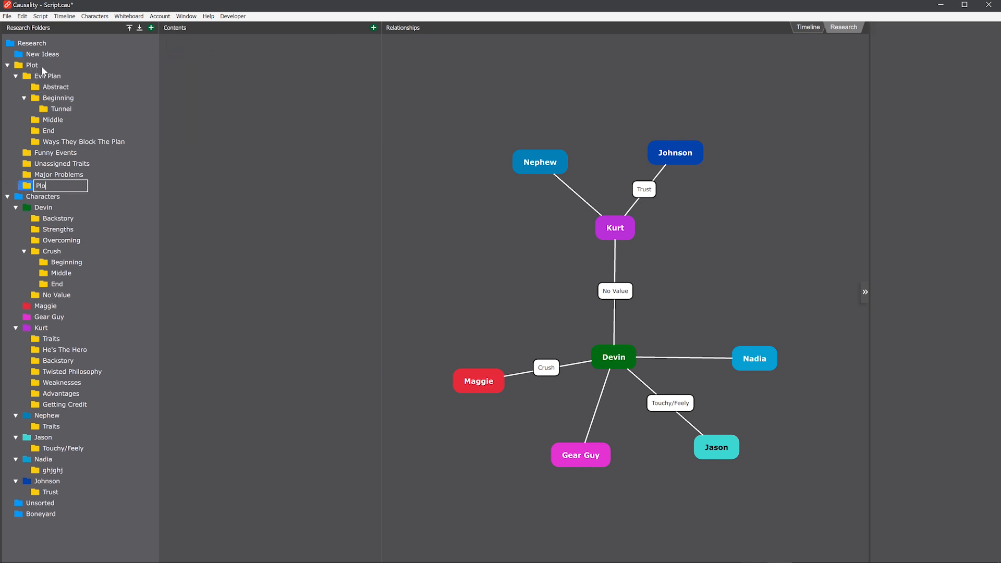
text(t Elements)
key(Return)
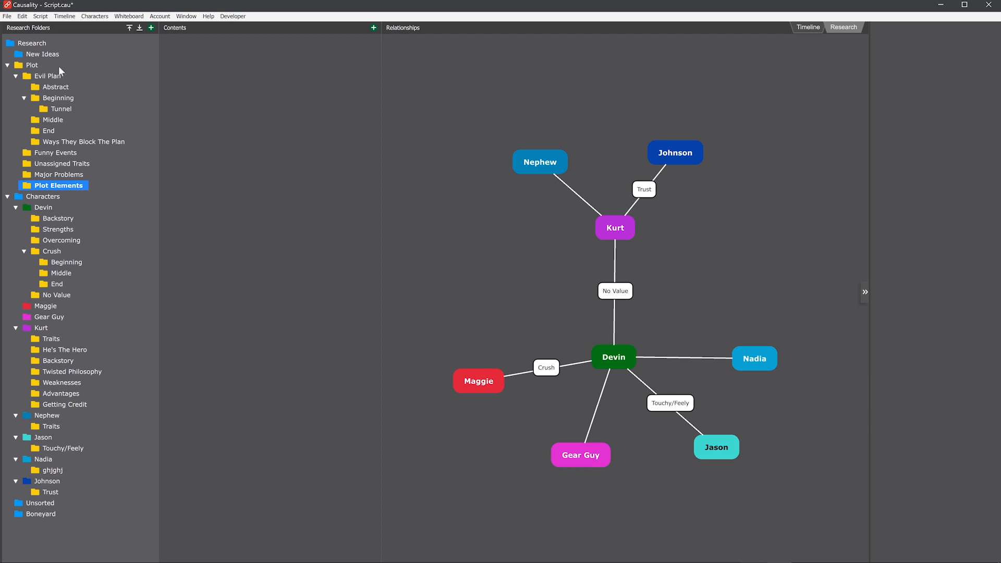
Step: Add the beat "He walks into a store." to the Plot Elements folder and start another beat beginning "He walks"
right_click(199, 60)
click(212, 65)
text(He walks into a store.)
key(Return)
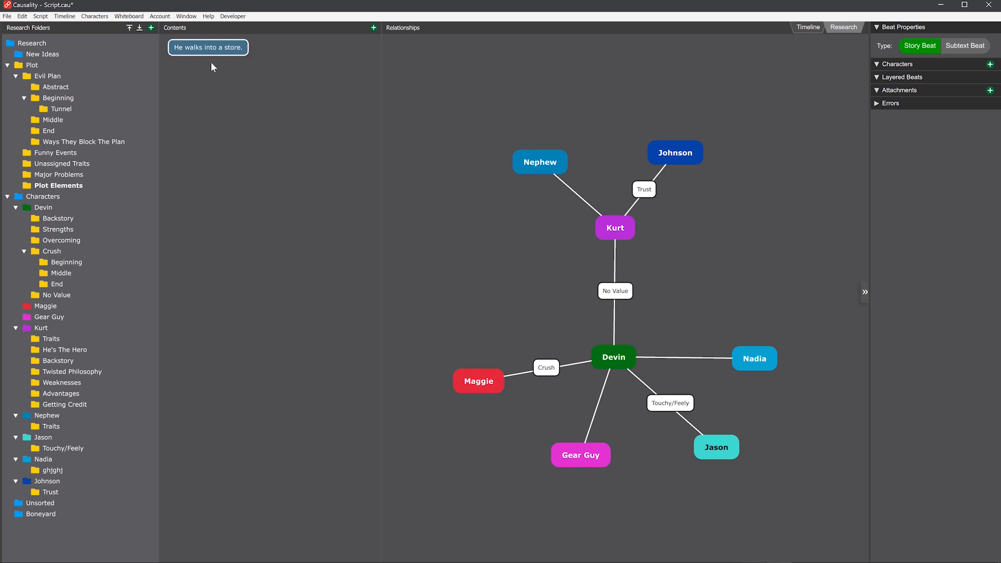
key(Return)
text(He walks ou)
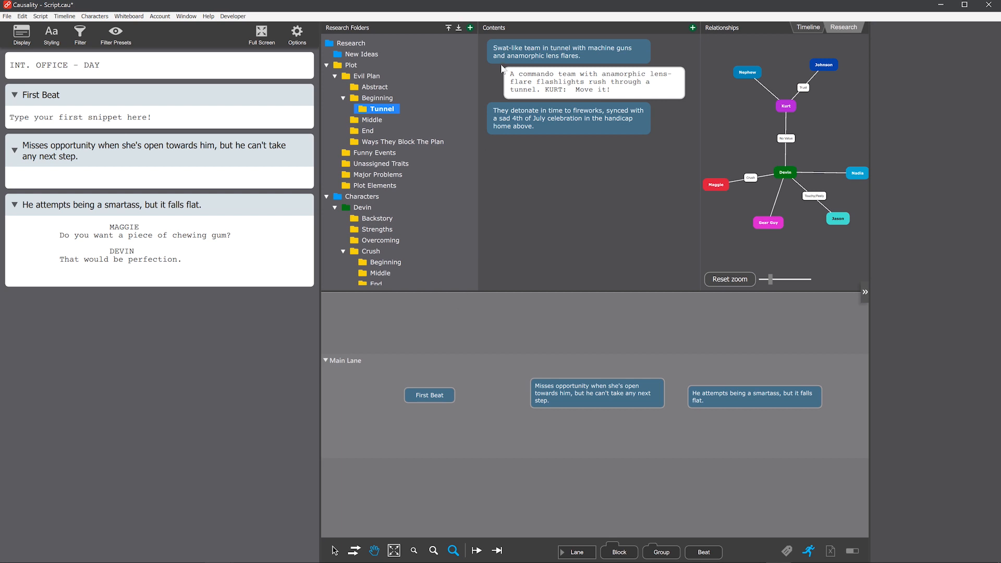
Step: Place the "Swat-like team in tunnel" beat on the Main Lane and pull it back out with its snippet
drag(506, 52, 597, 432)
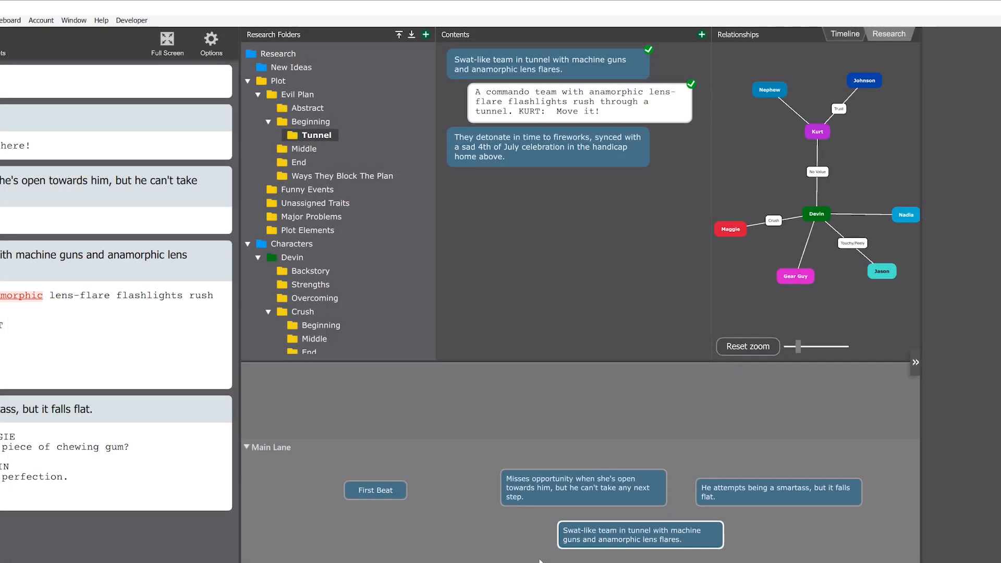
click(642, 537)
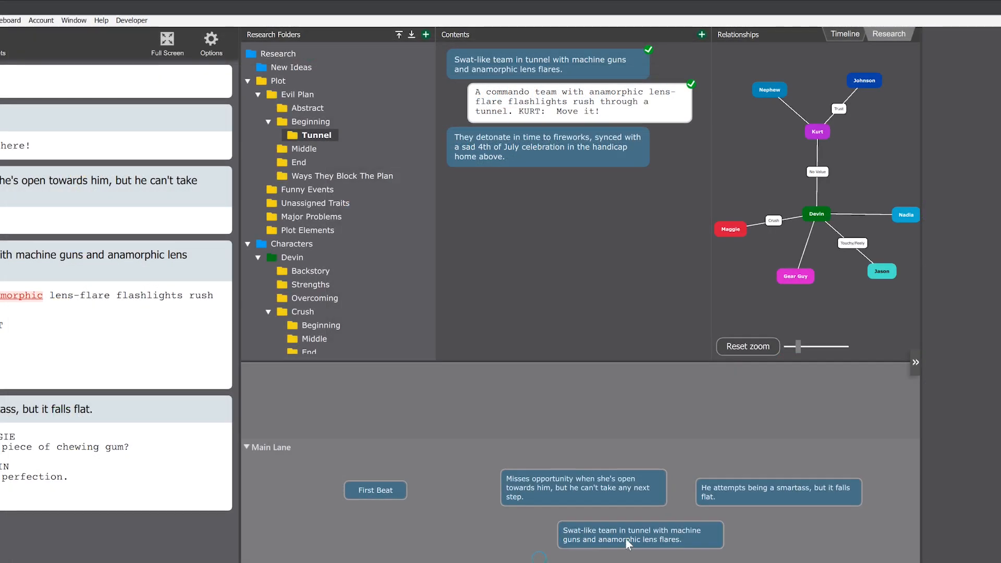
key(Delete)
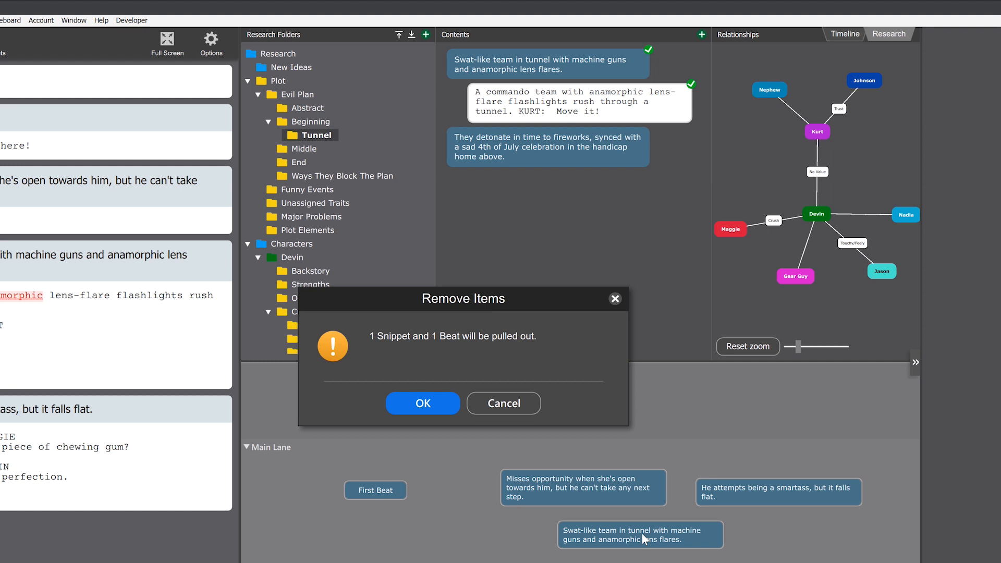
click(446, 408)
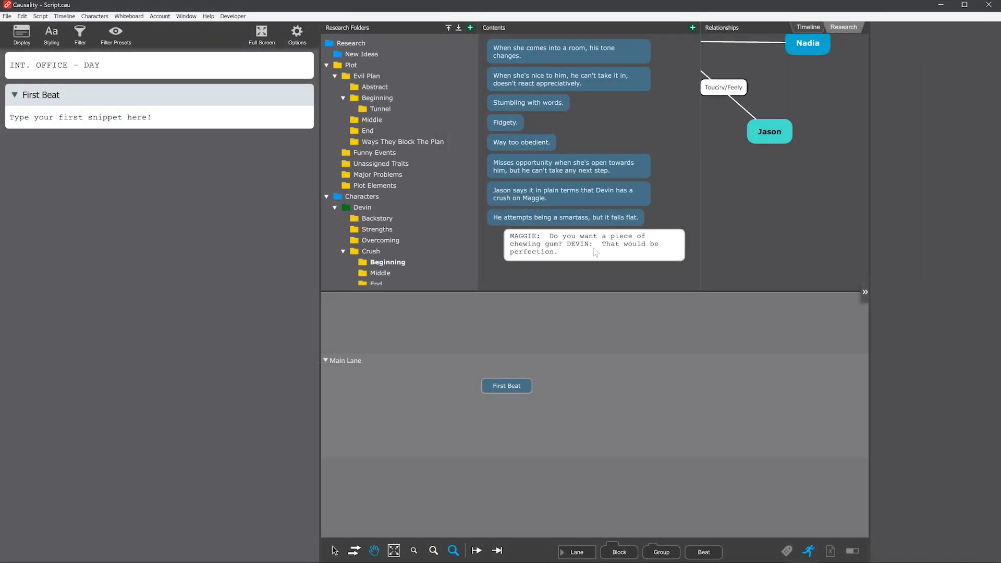
Step: Insert the chewing gum dialogue snippet from the Crush Beginning folder into the script and pull it back out with its beat
drag(596, 253, 183, 258)
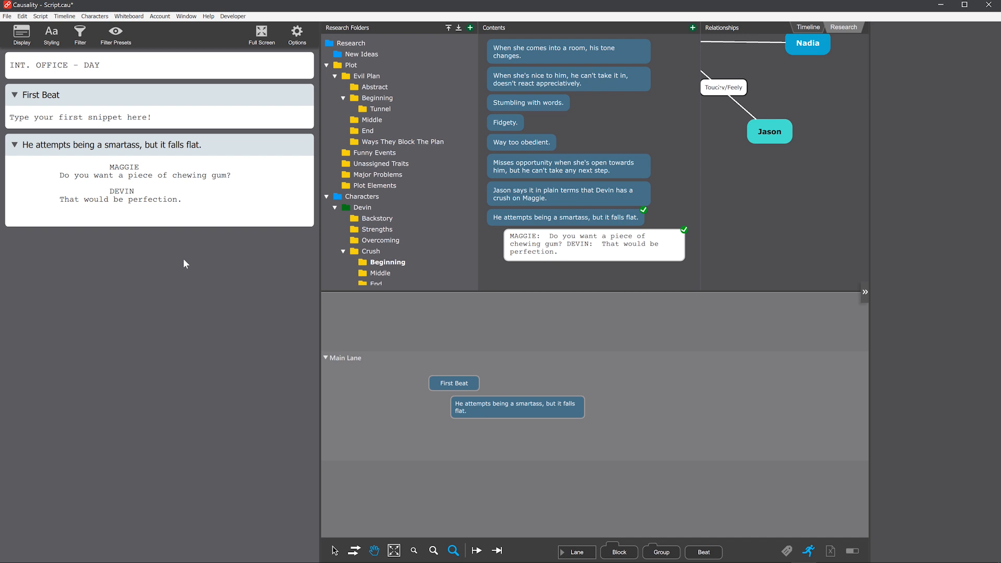
click(170, 148)
key(Delete)
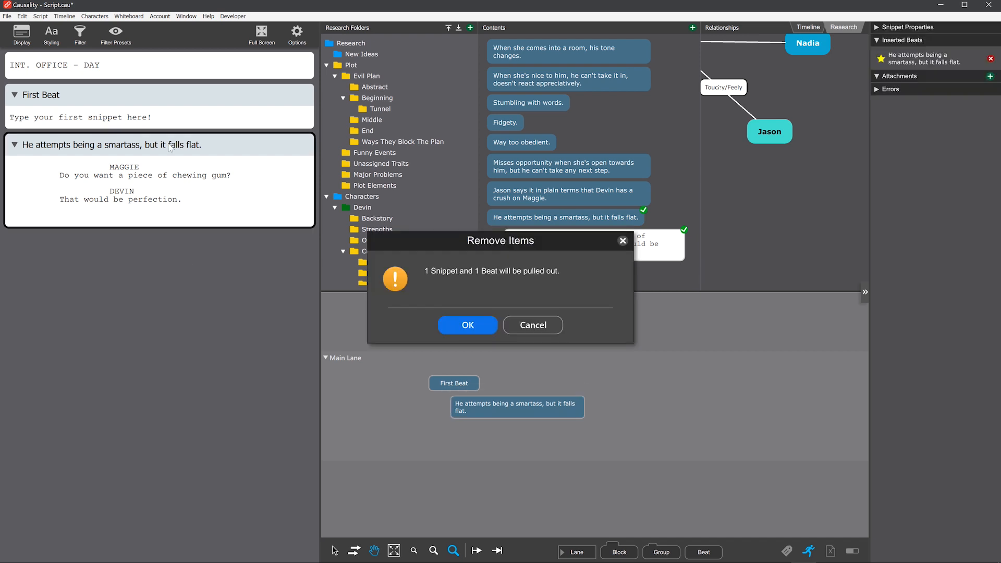
click(484, 327)
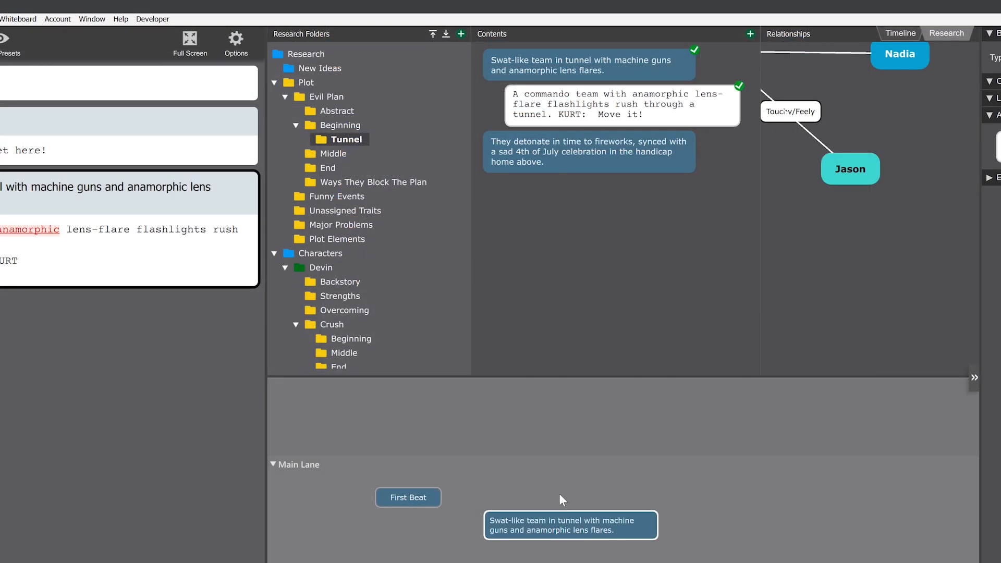
Step: Delete the "Swat-like team in tunnel" beat and its snippet completely from the Tunnel research folder
click(571, 65)
key(Delete)
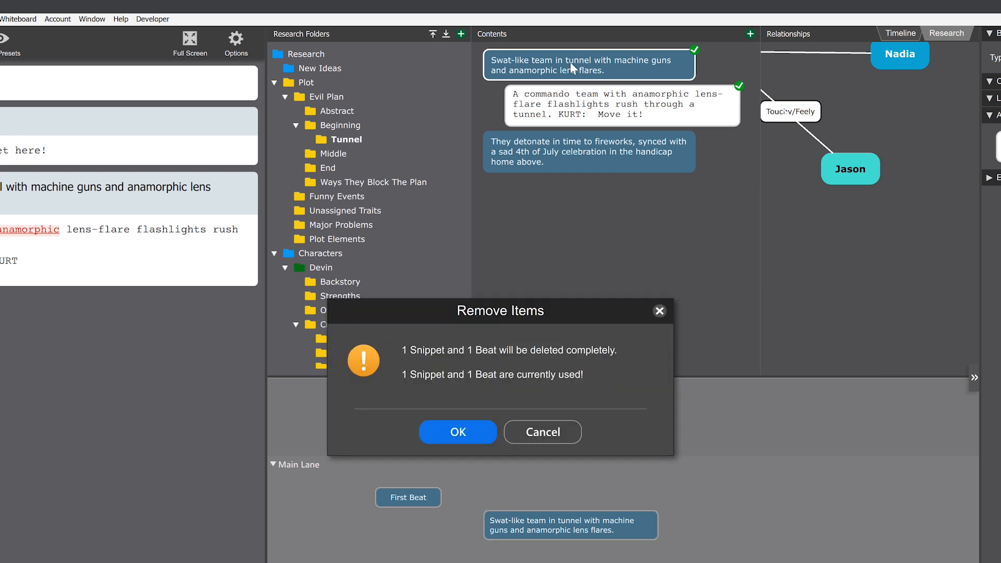
click(473, 433)
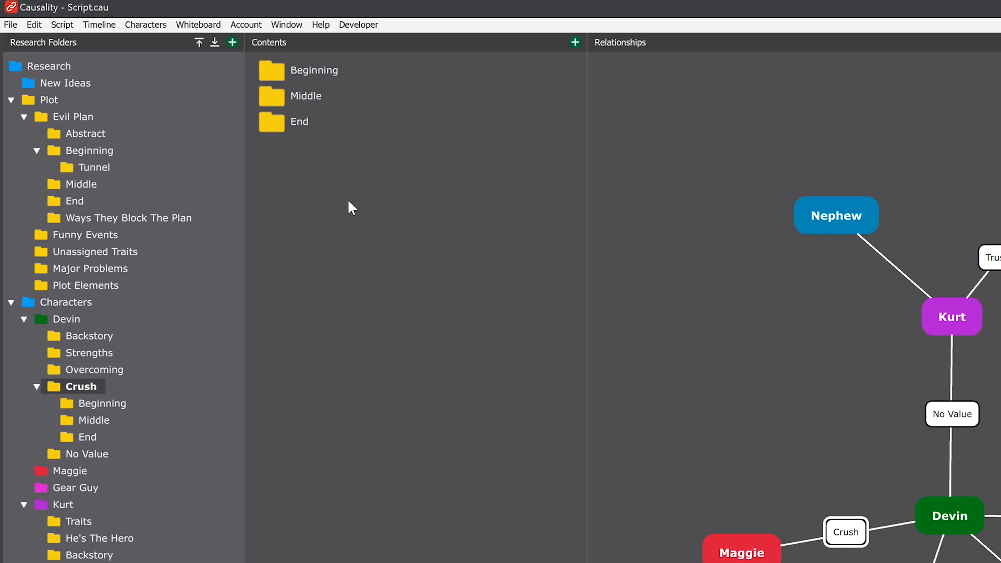
Step: Add the beat "He tells his shrink that he has a crush." to the Crush folder and delete it again
right_click(348, 201)
click(424, 206)
text(He tells his shrink)
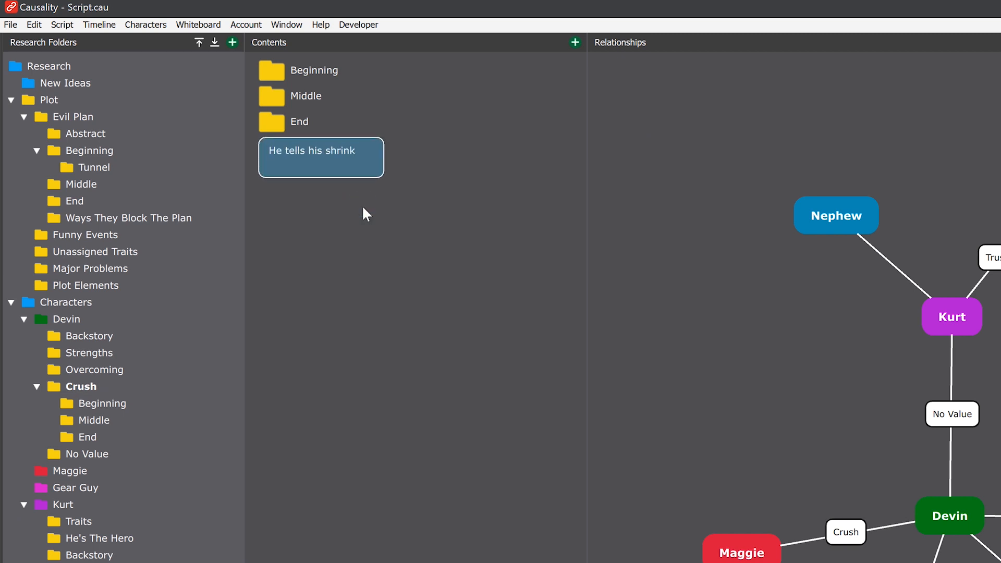
text( that he has a crush.)
key(Return)
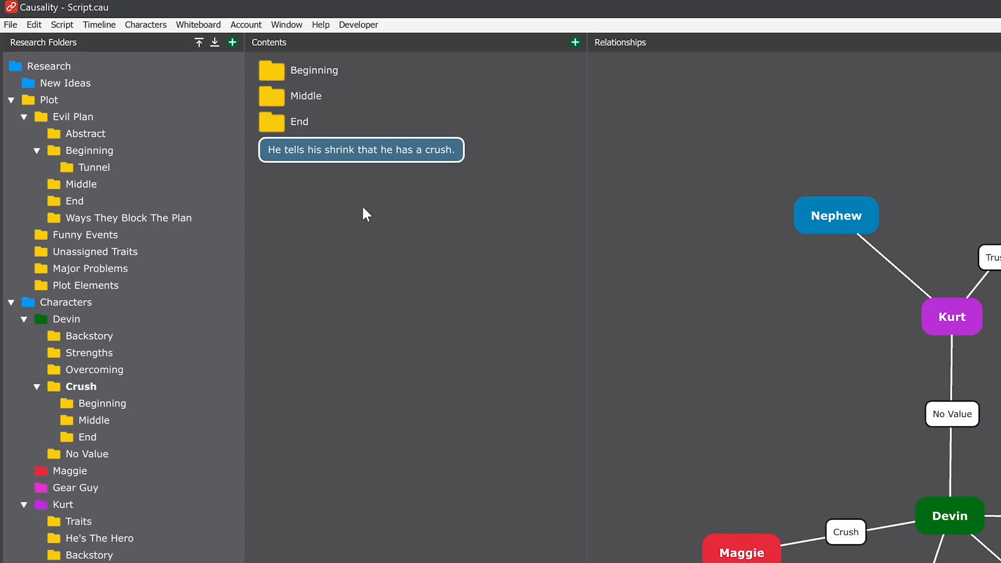
key(Delete)
Step: Add the beat "He attempts being a smartass, but it falls flat." to the Beginning folder under Crush
click(97, 406)
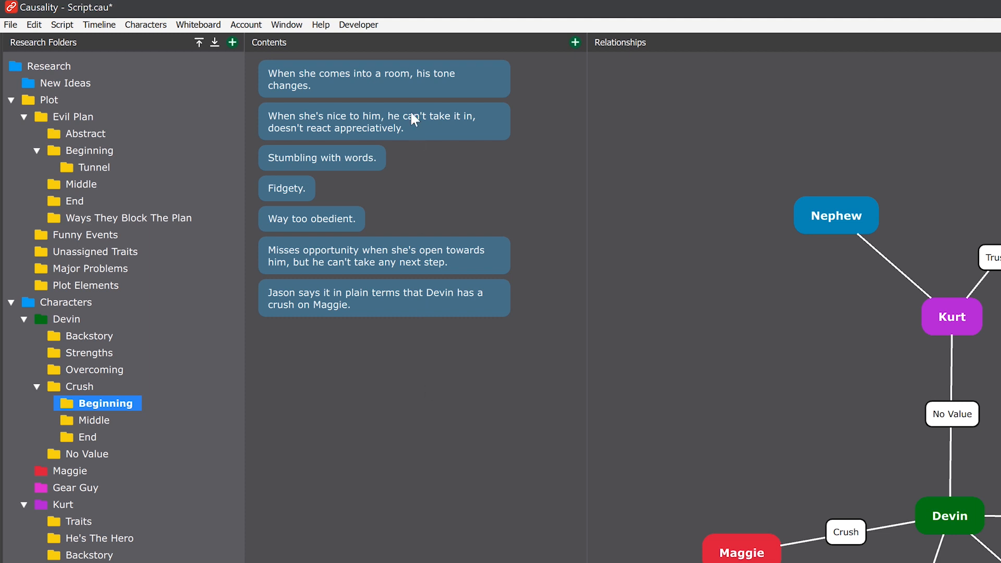
click(397, 77)
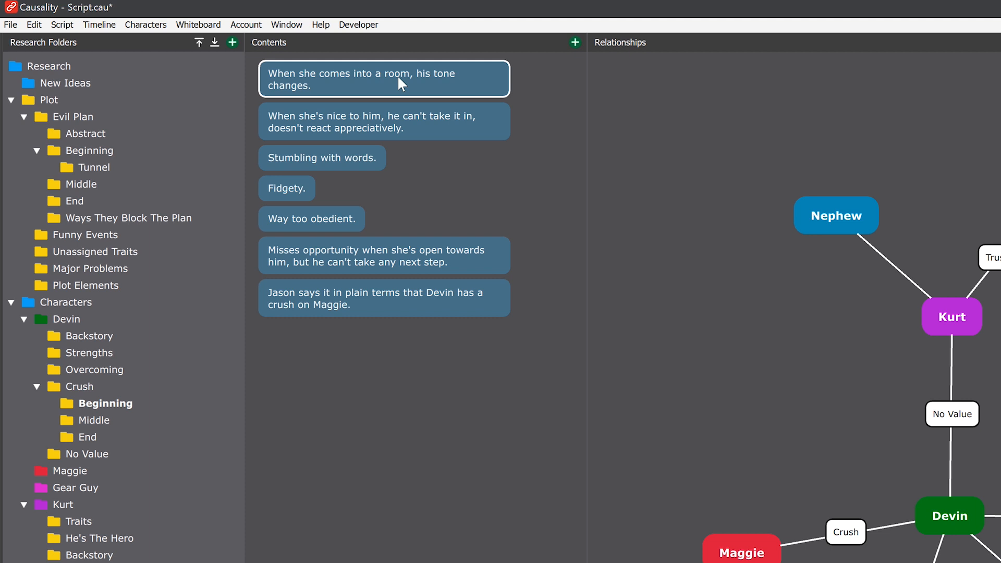
click(350, 158)
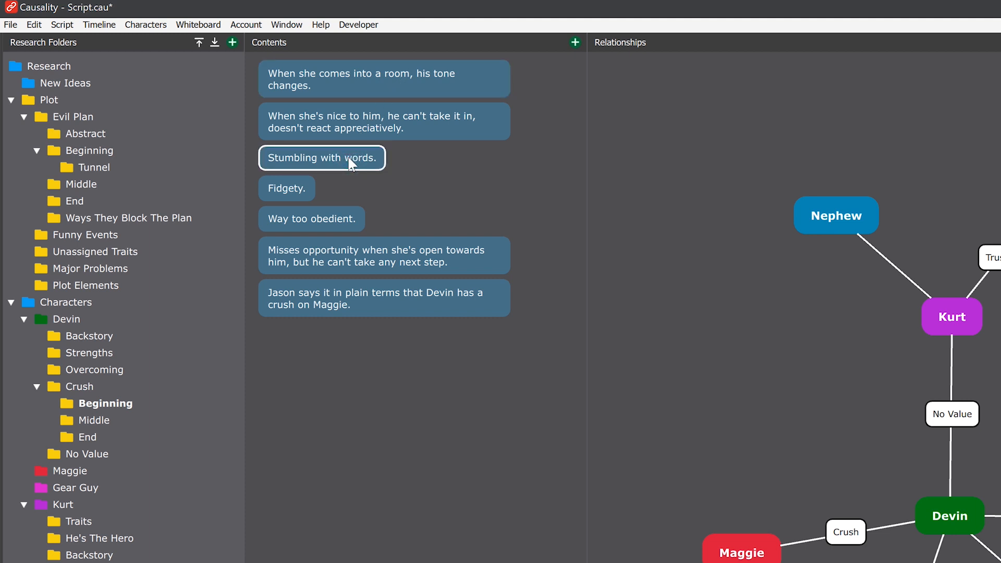
click(308, 347)
right_click(308, 347)
click(322, 357)
text(He)
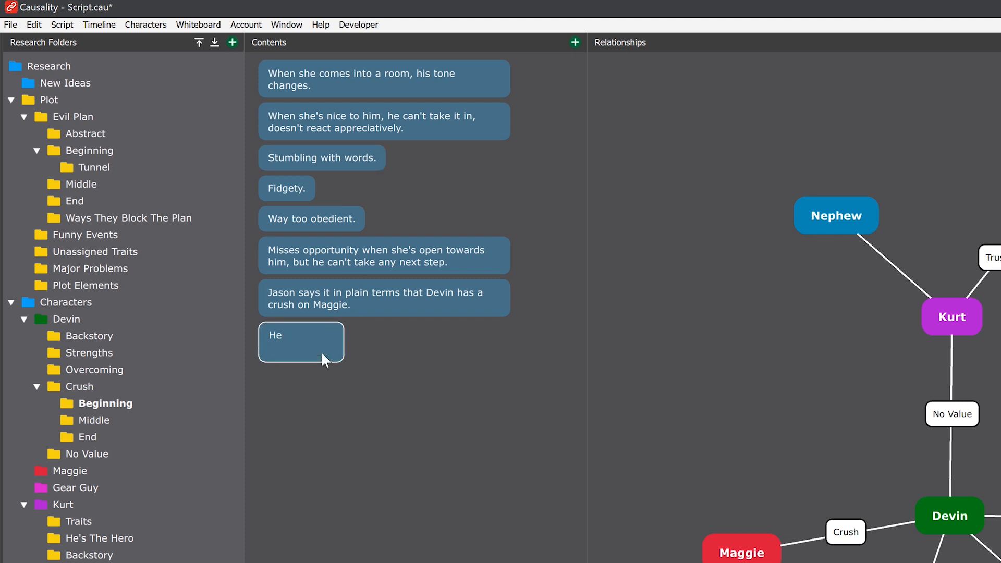
text( attempts being a smartass, but it falls flat.)
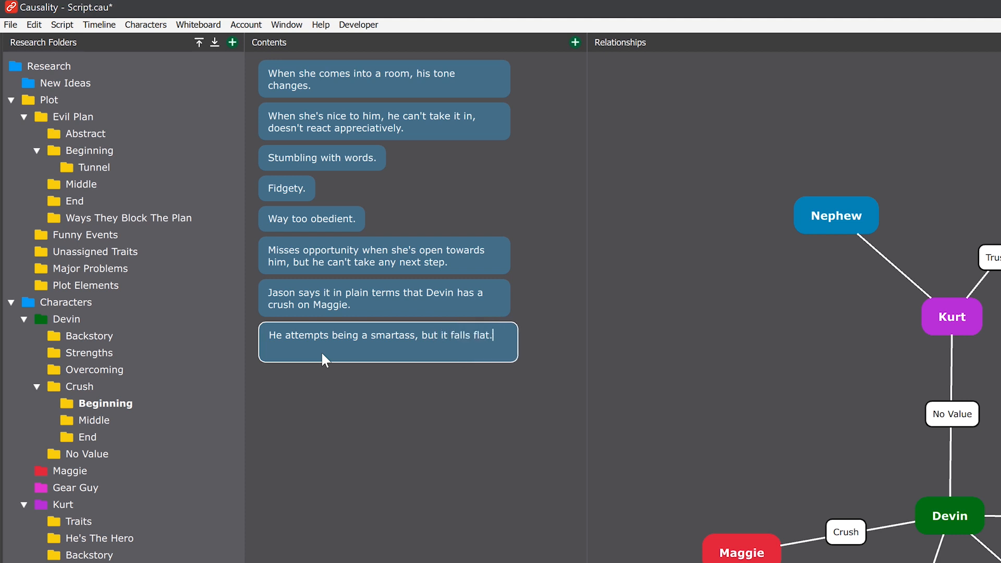
key(Return)
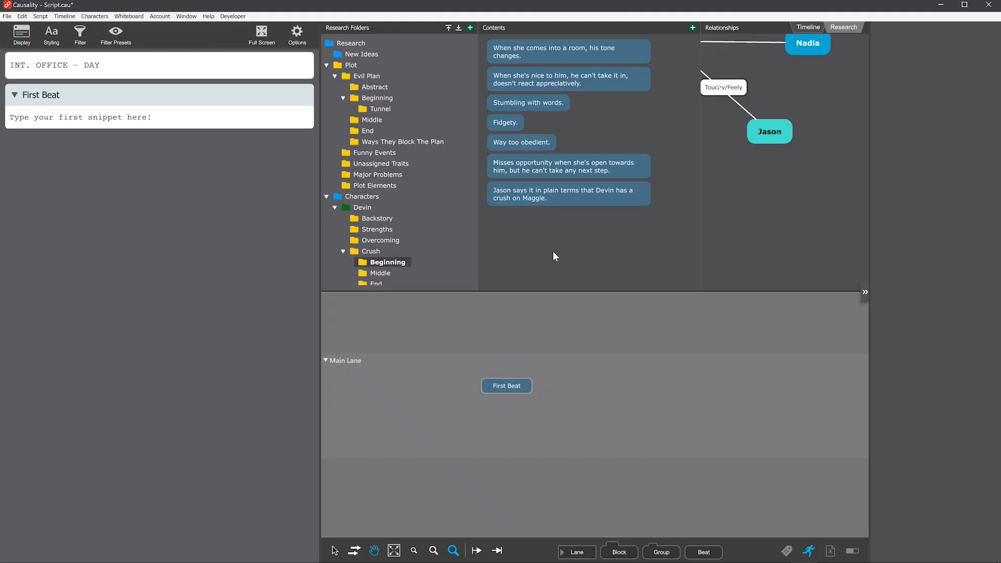
Step: Place the beats "Way too obedient.", "When she's nice to him…" and "Jason says it in plain terms…" from the Beginning folder into Main Lane
drag(511, 142, 597, 430)
drag(535, 82, 643, 409)
drag(521, 237, 767, 412)
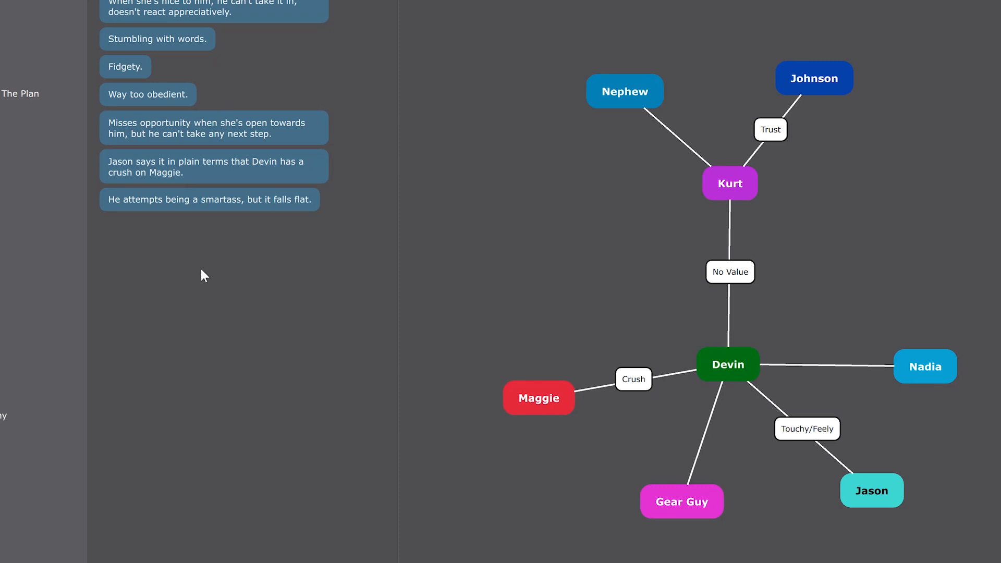
Step: Attach a new snippet to the "He attempts being a smartass" beat with MAGGIE saying "Do you want a piece of chewing gum?"
click(176, 197)
right_click(176, 197)
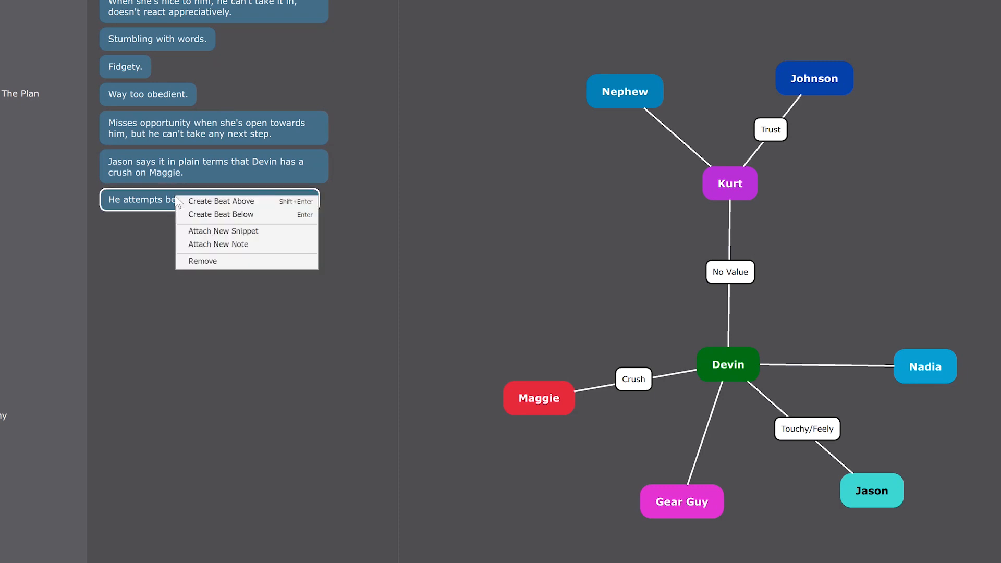
click(284, 230)
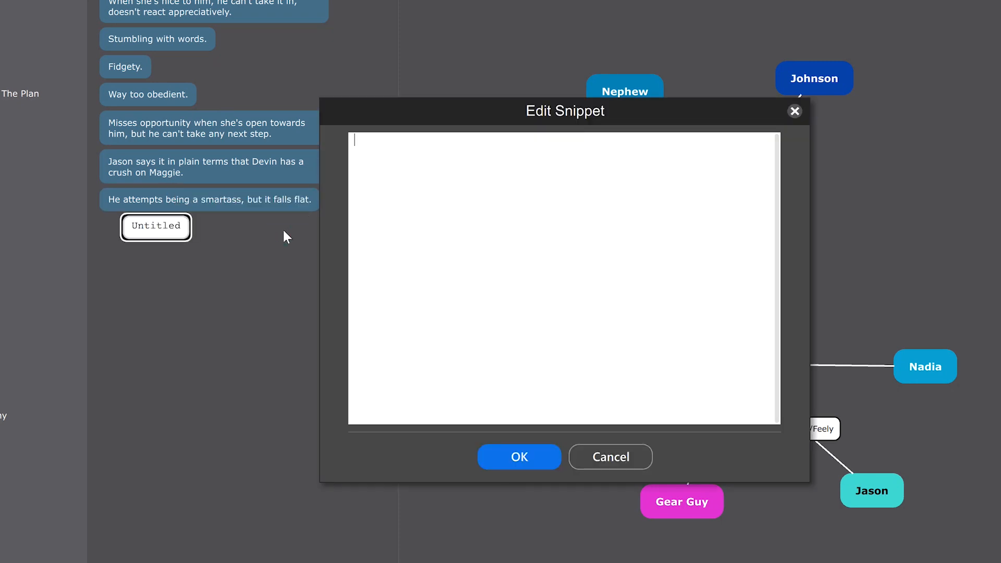
text(MAGGIE)
key(Return)
text(Do you want a piece of chewing h)
text(um?)
Step: Add DEVIN's reply "That would be perfection." to the snippet and save it
key(Return)
text(DEVIN)
key(Return)
text(That would be perfection.)
key(Return)
click(509, 454)
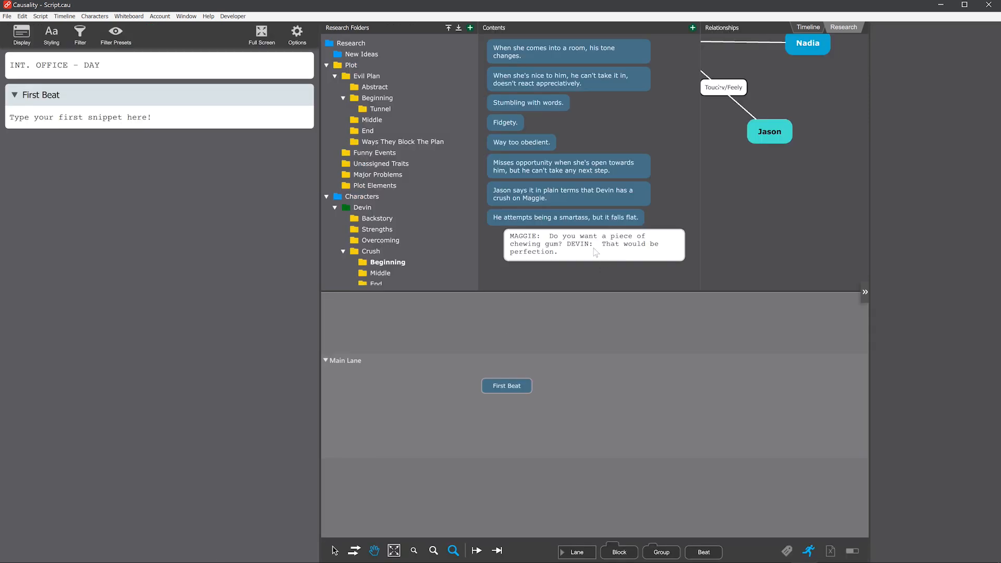
Step: Insert the chewing gum snippet into the script below First Beat, and pull it back out together with its beat
drag(595, 252, 183, 263)
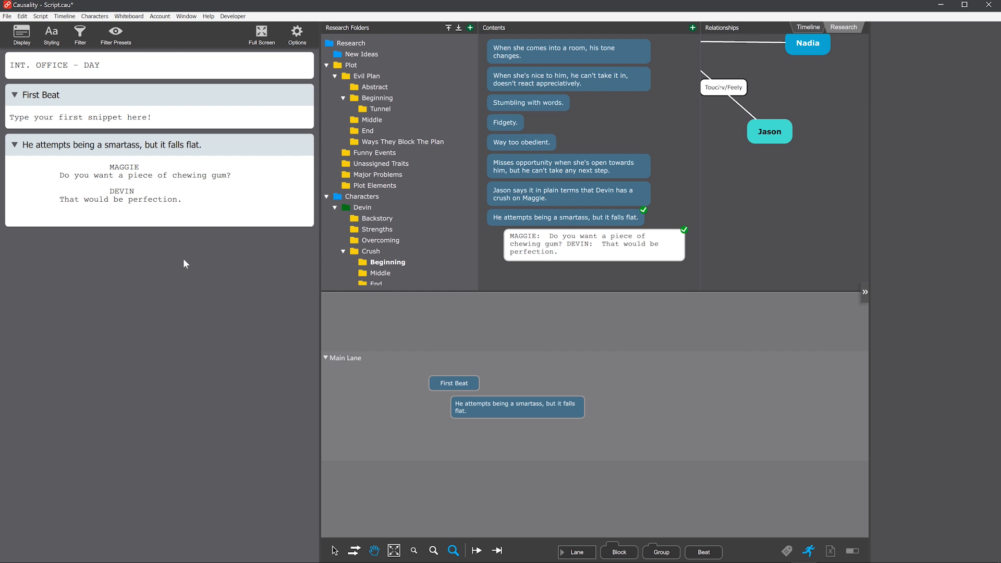
click(171, 149)
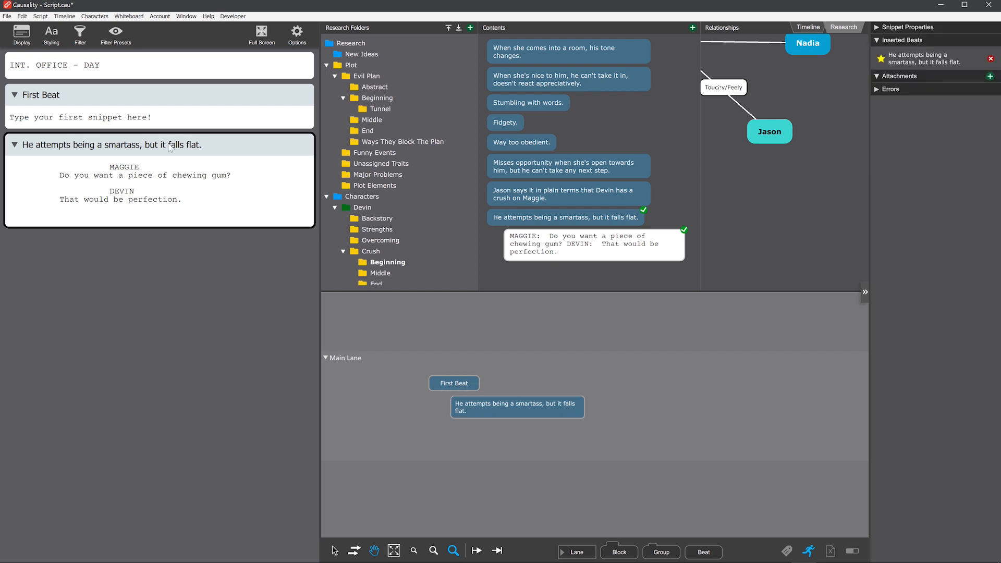
key(Delete)
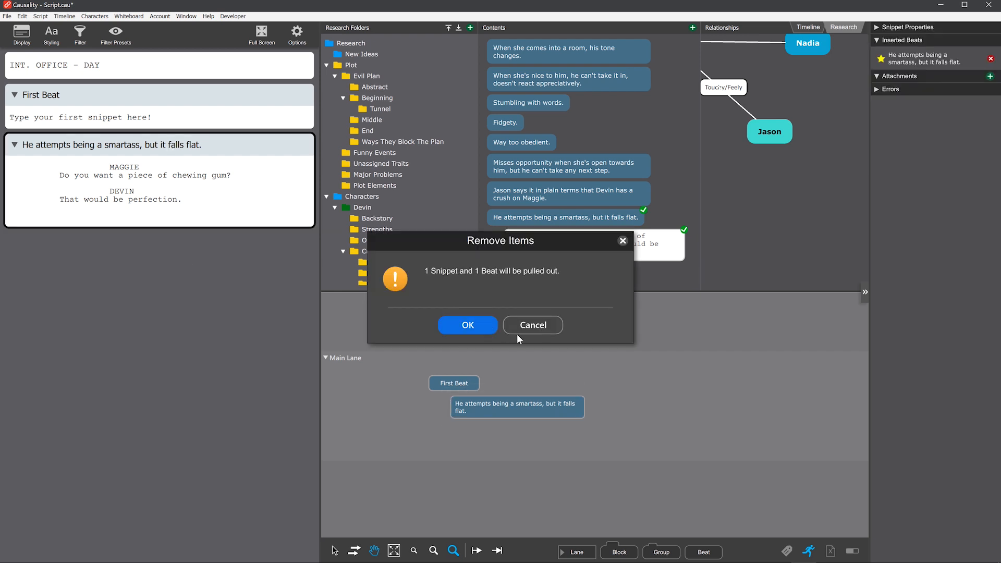
click(484, 329)
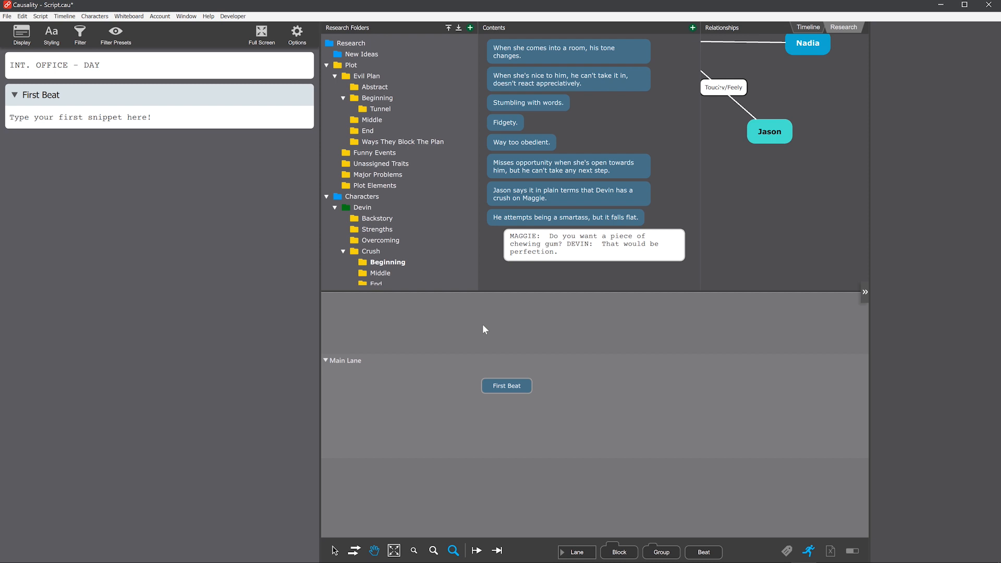
Step: Create a new beat "He walks into a house." in Main Lane beside First Beat
click(507, 398)
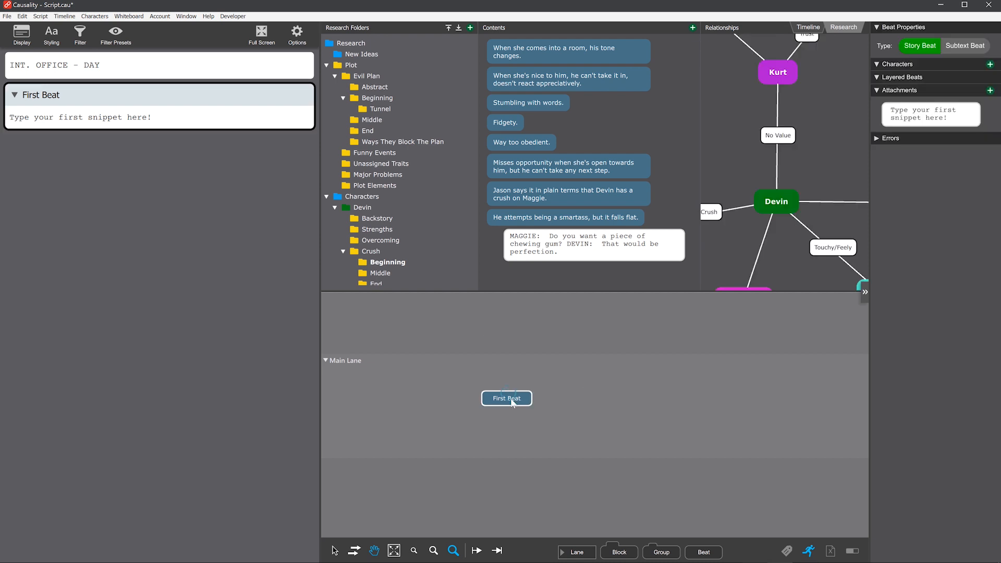
right_click(591, 381)
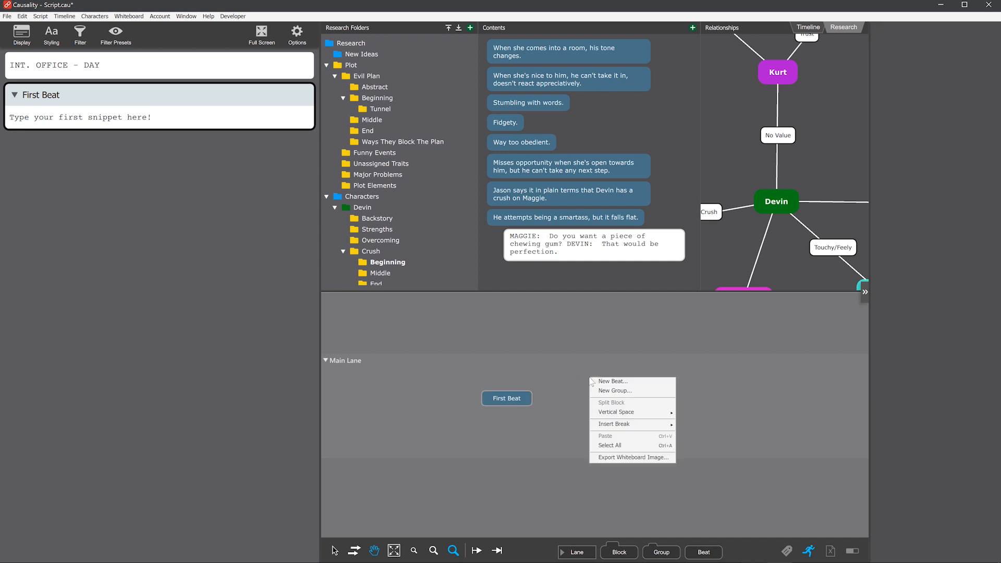
click(597, 383)
text(He walks into a house.)
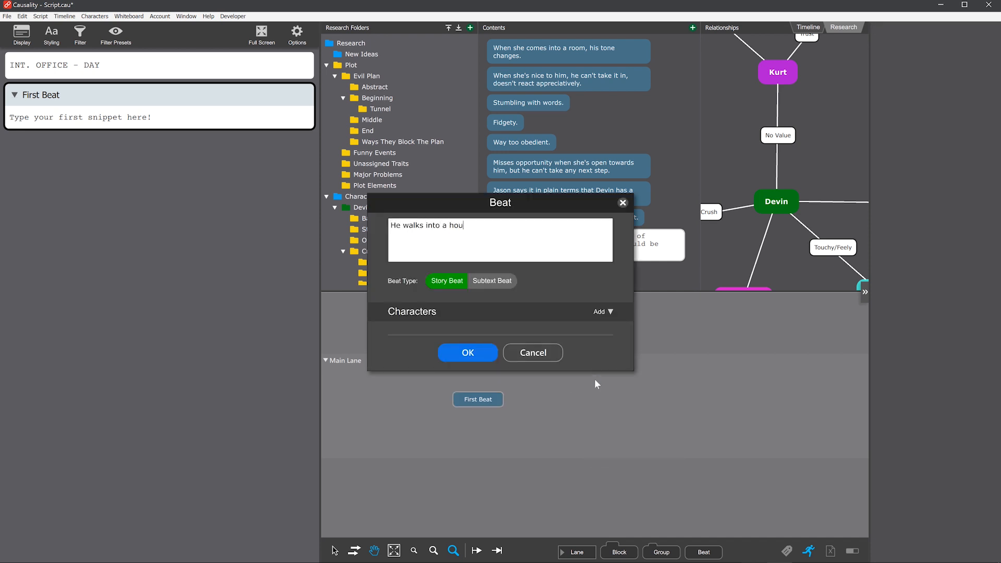
key(Return)
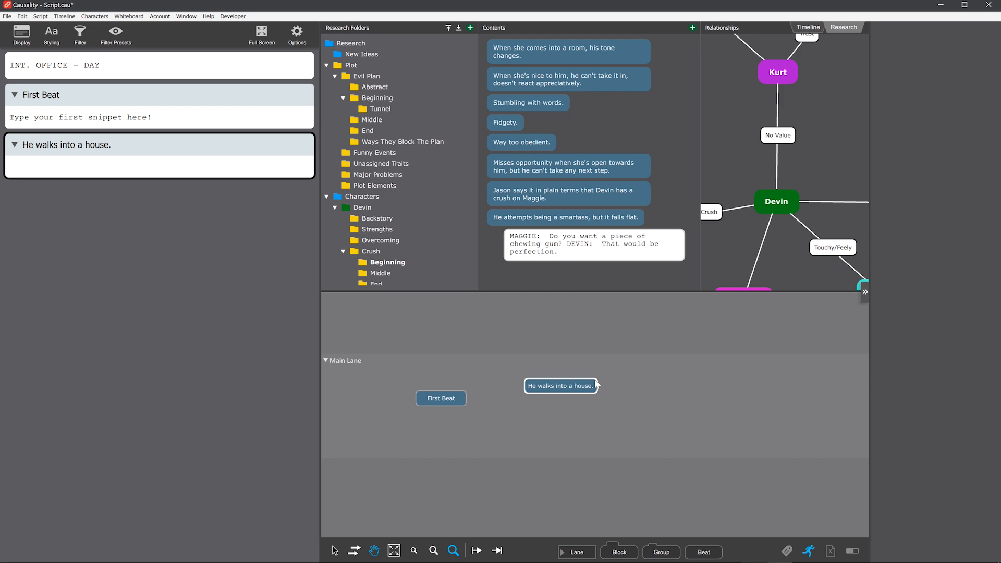
Step: Move the "He walks into a house." beat from the Unsorted research folder to Devin's character folder and open that folder
click(448, 27)
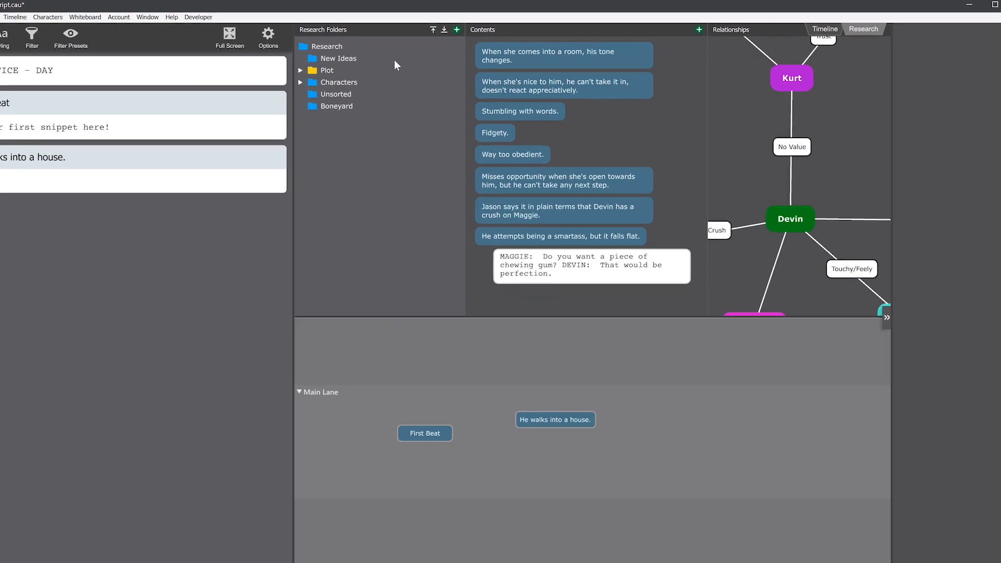
click(336, 94)
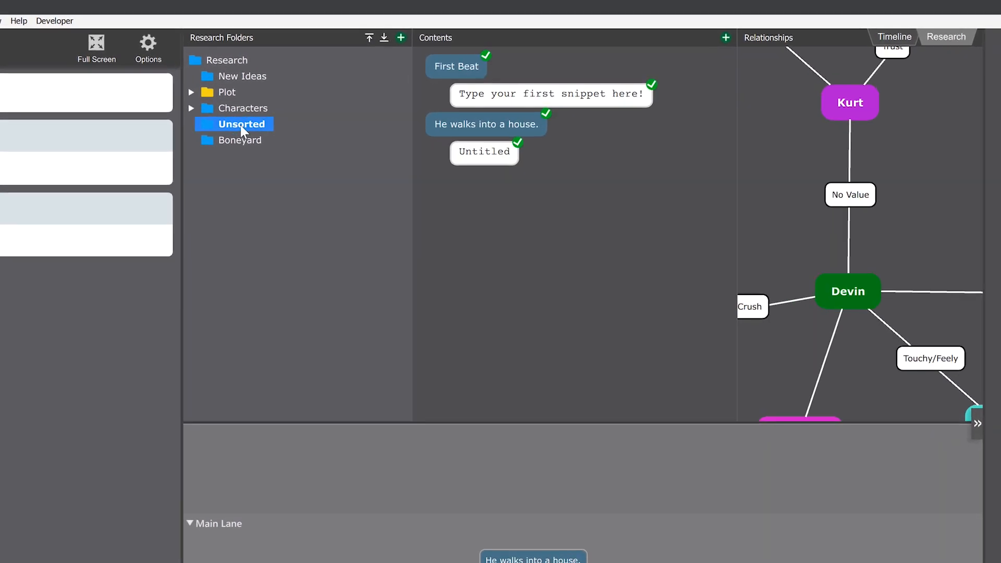
click(529, 129)
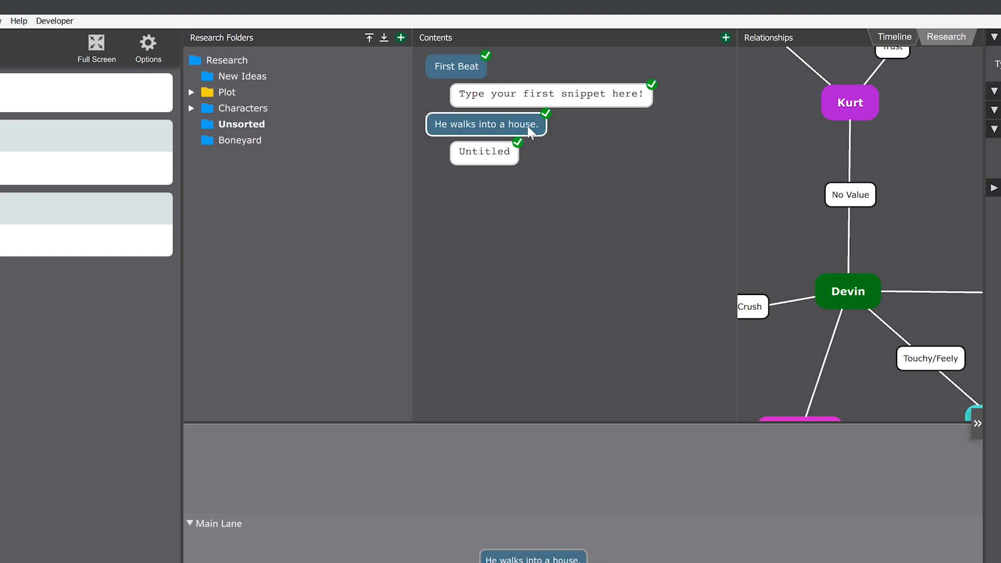
click(192, 108)
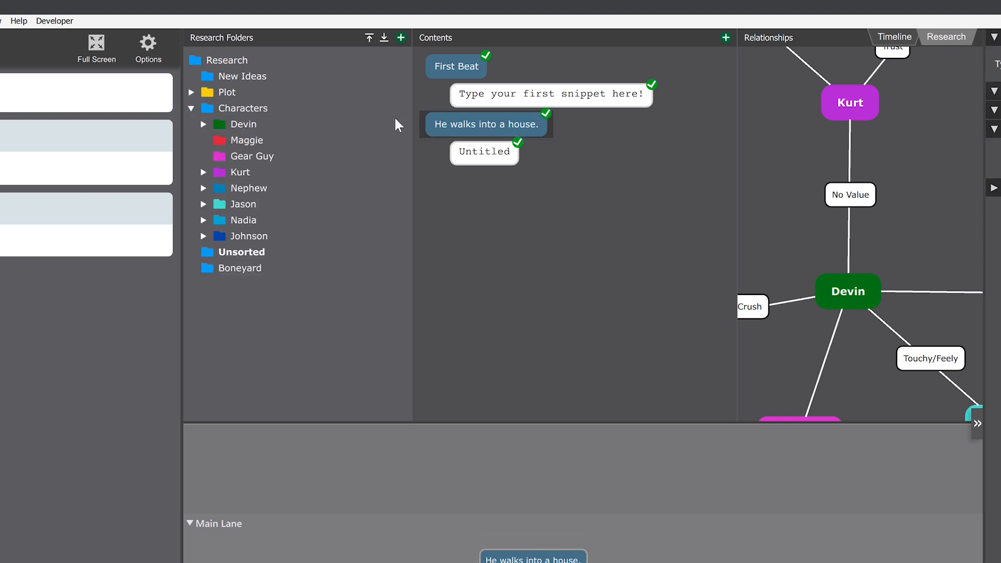
drag(489, 128, 243, 130)
click(243, 130)
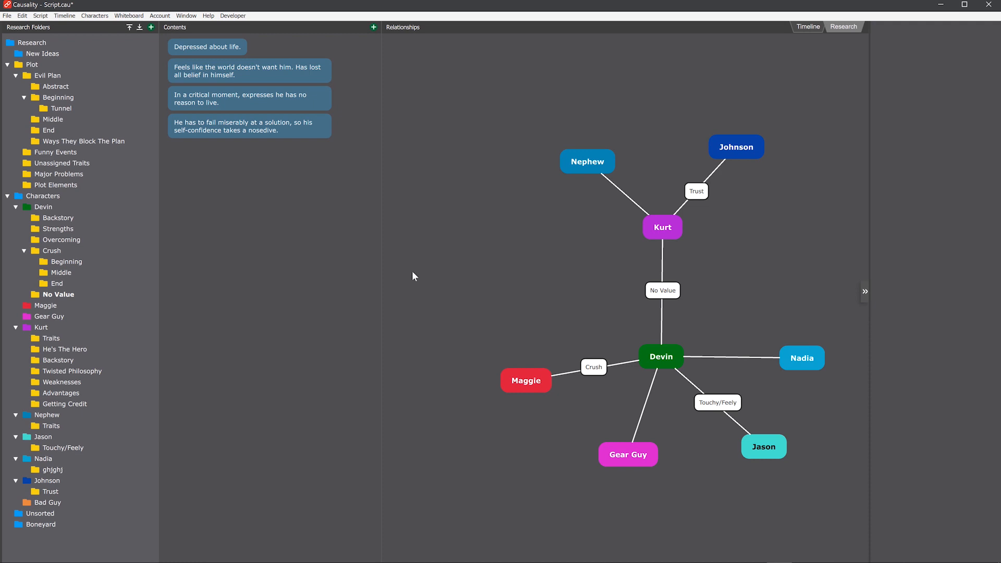
Step: Position the Bad Guy character in the relationship map and create a relationship between it and Kurt
drag(491, 255, 501, 258)
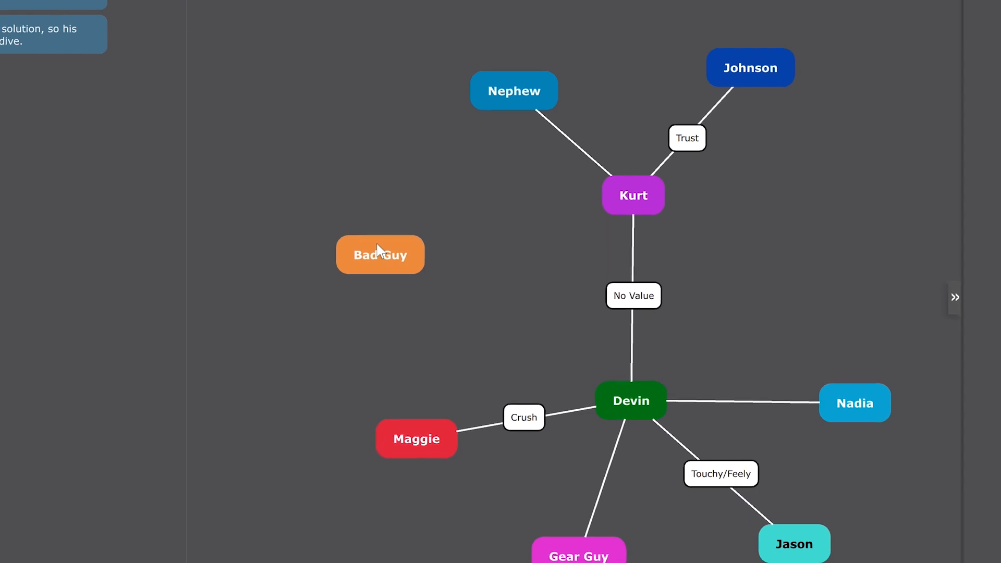
right_click(377, 256)
mouse_move(430, 279)
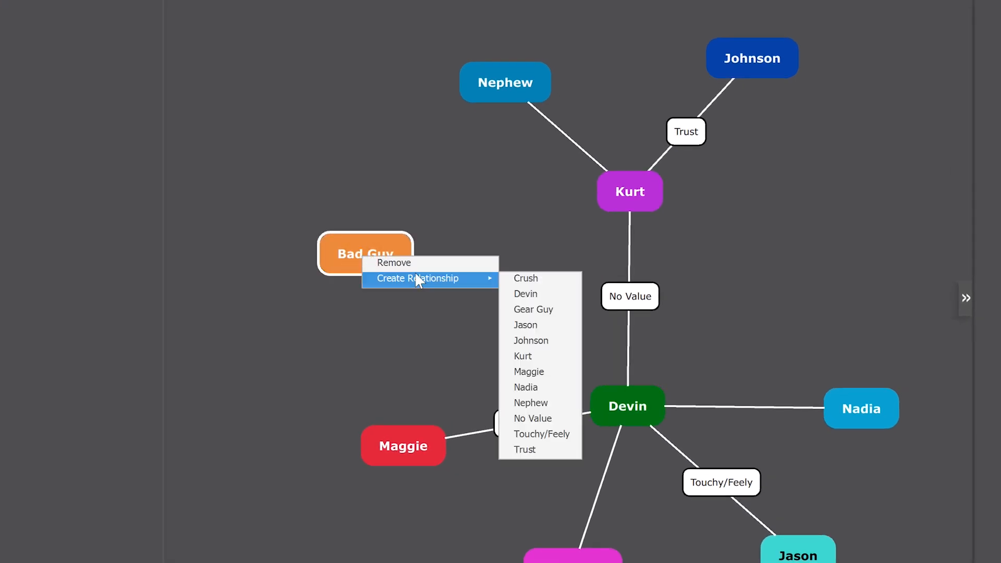
click(550, 357)
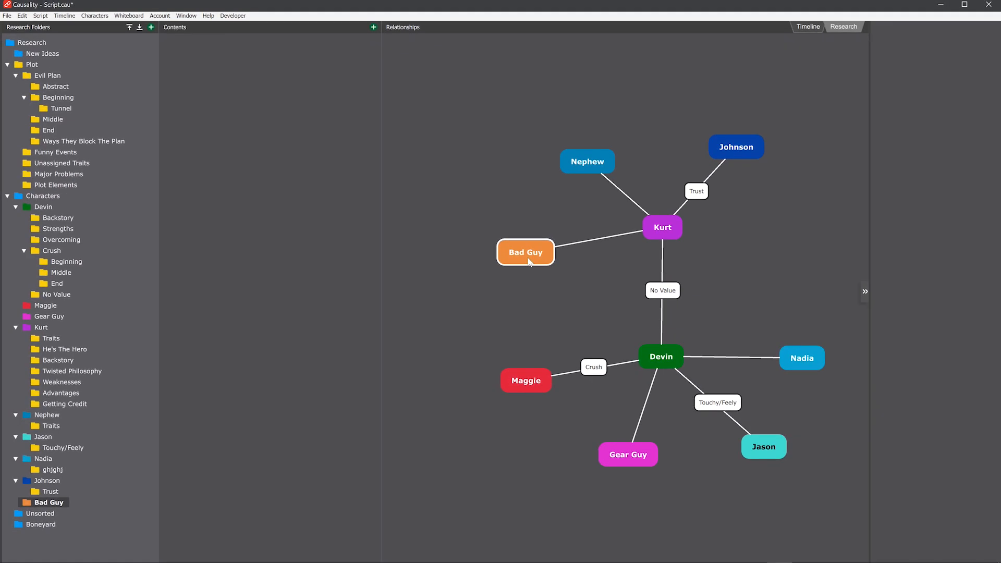
Step: Attach Kurt's Twisted Philosophy folder to the line between Bad Guy and Kurt, and adjust the spacing of Bad Guy on the map
drag(58, 369, 466, 273)
drag(559, 237, 563, 243)
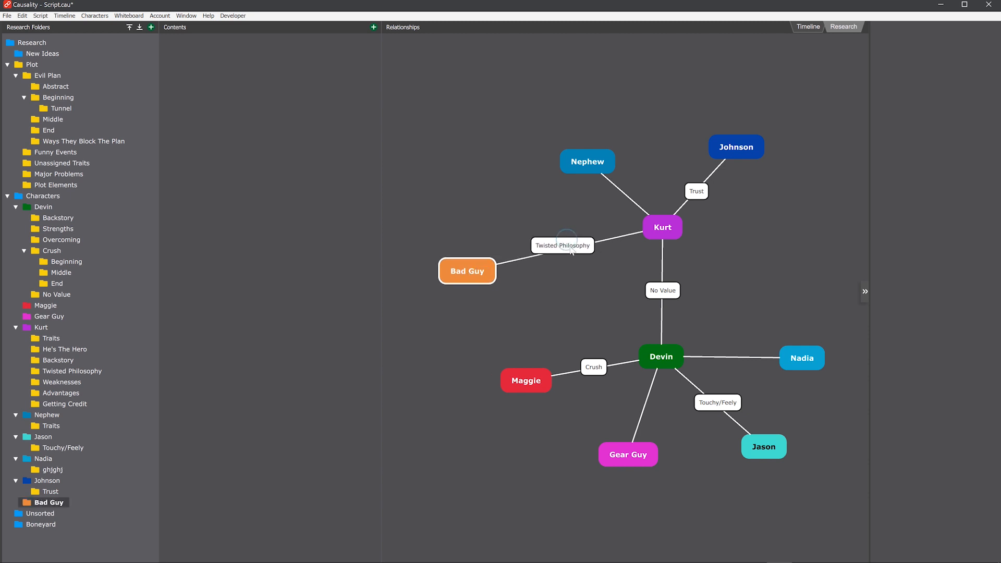
mouse_move(463, 281)
mouse_down()
mouse_move(458, 233)
mouse_move(467, 283)
mouse_move(472, 258)
mouse_move(483, 282)
mouse_up()
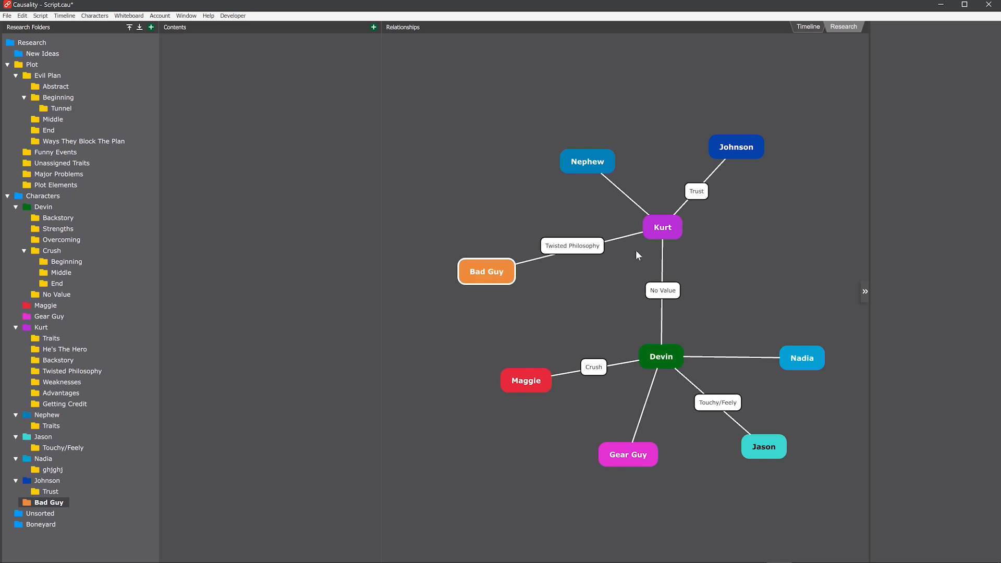
Step: Examine the research contents of Kurt, his Twisted Philosophy folder, the No Value relationship and Maggie
click(669, 233)
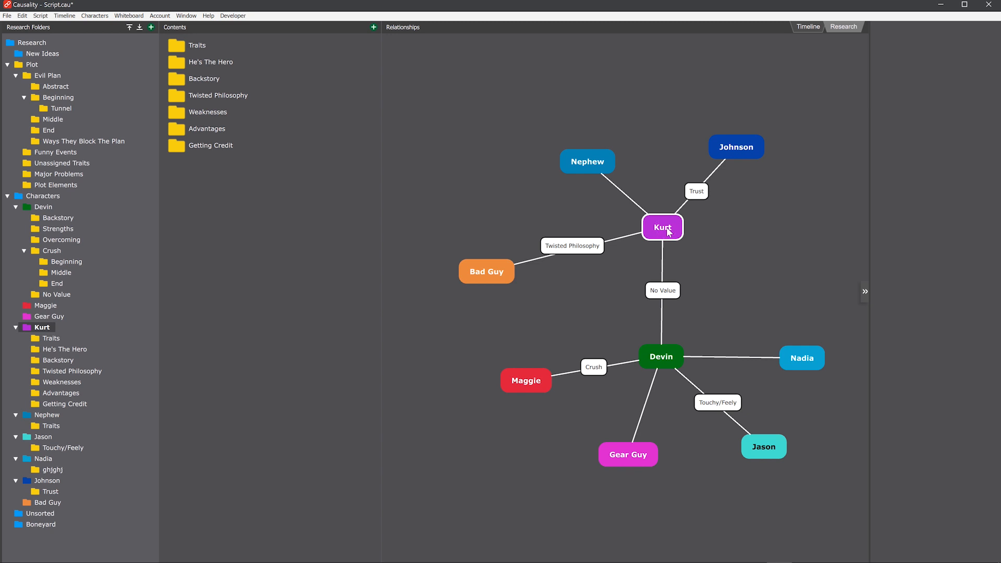
double_click(224, 96)
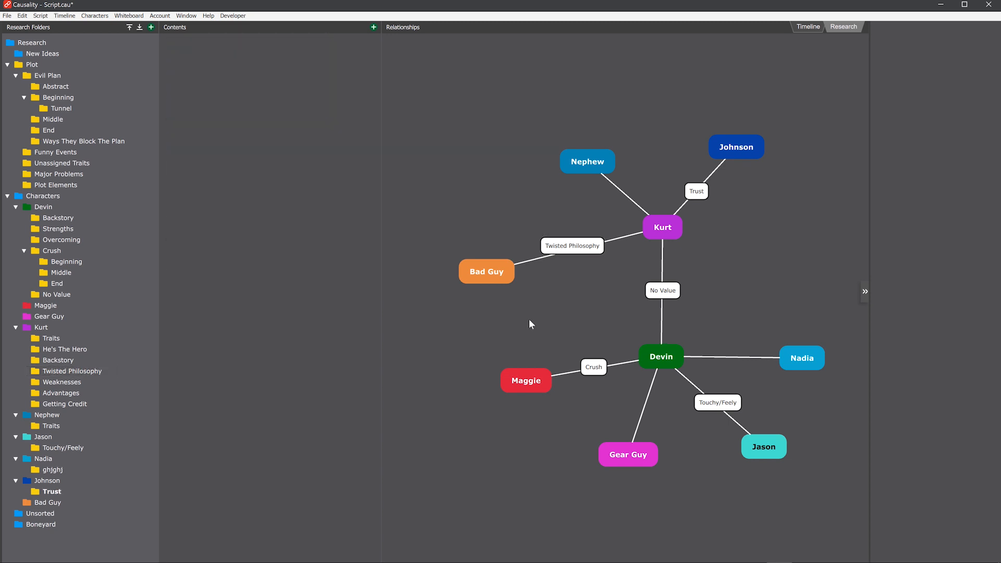
click(662, 292)
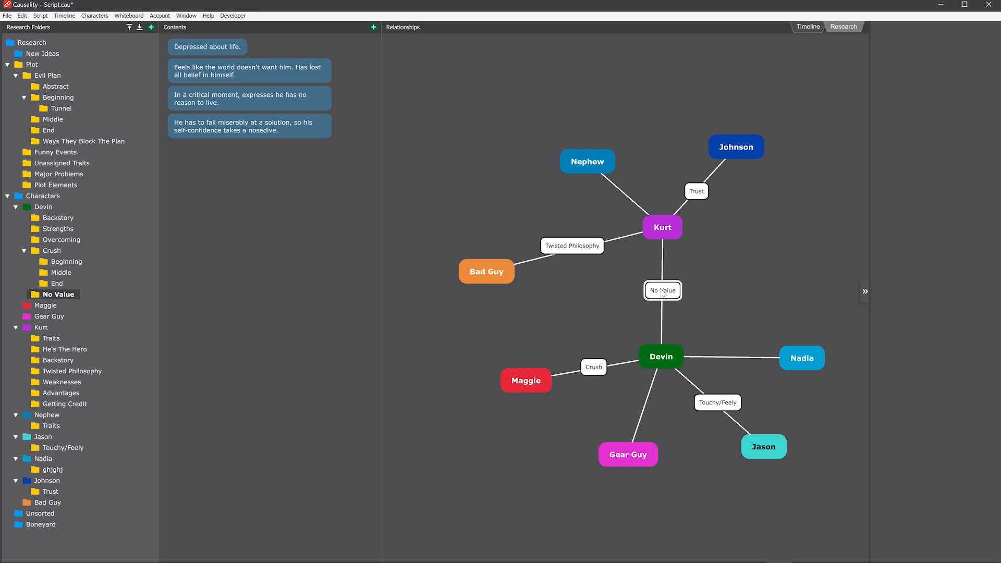
click(540, 379)
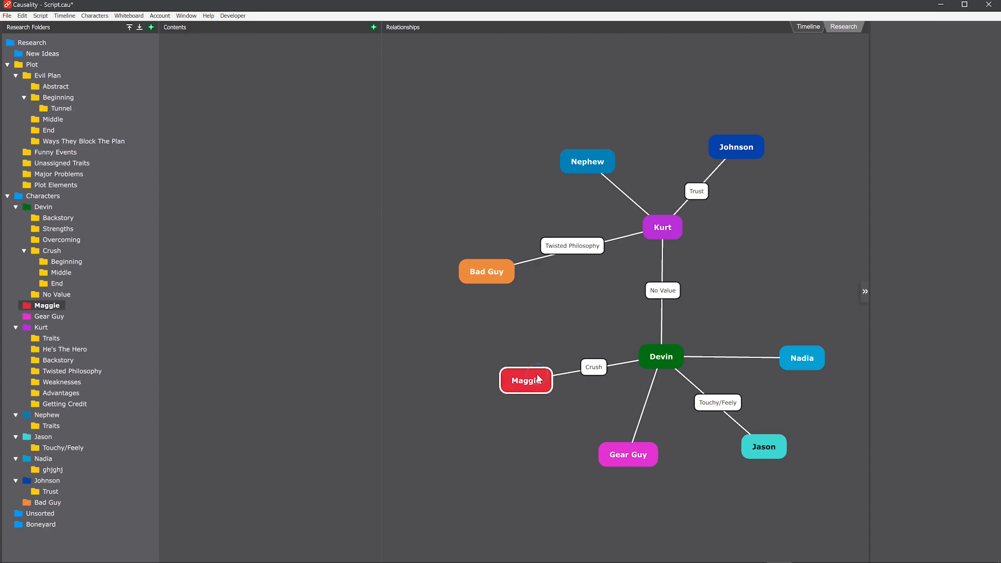
Step: Open the Beginning folder from the Crush relationship and place its "Misses opportunity when she's open towards him…" beat into Main Lane
click(594, 367)
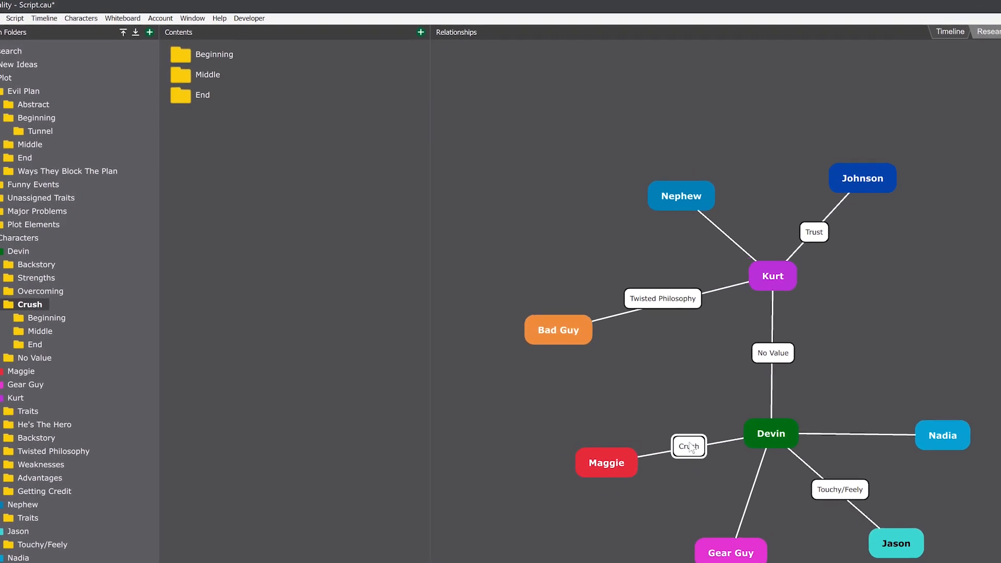
double_click(181, 55)
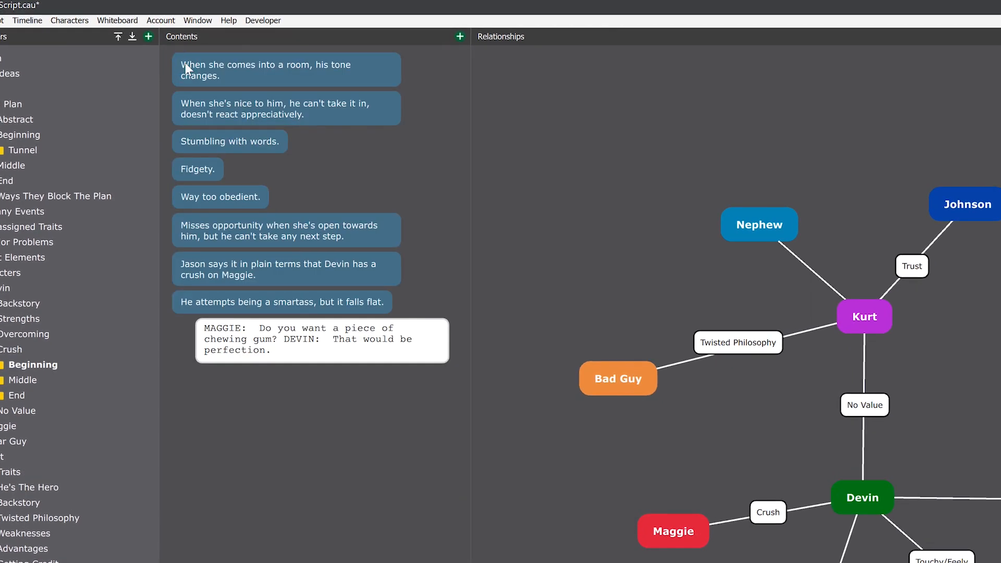
click(249, 230)
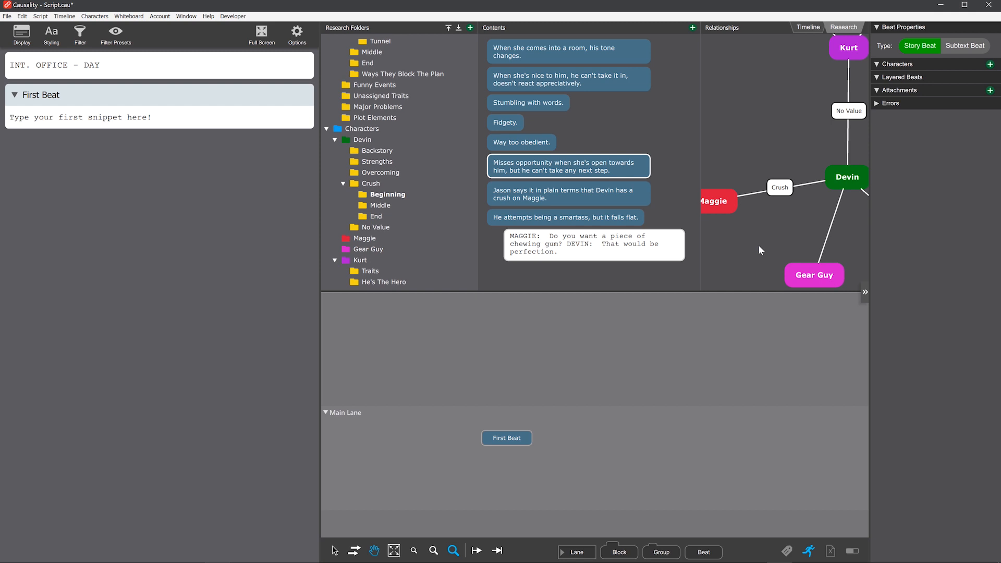
drag(550, 168, 612, 464)
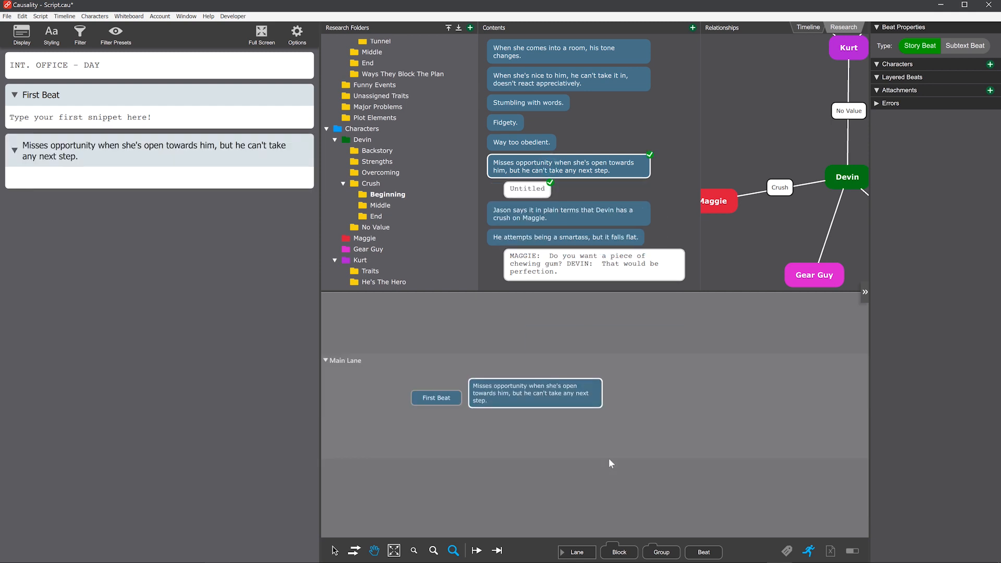